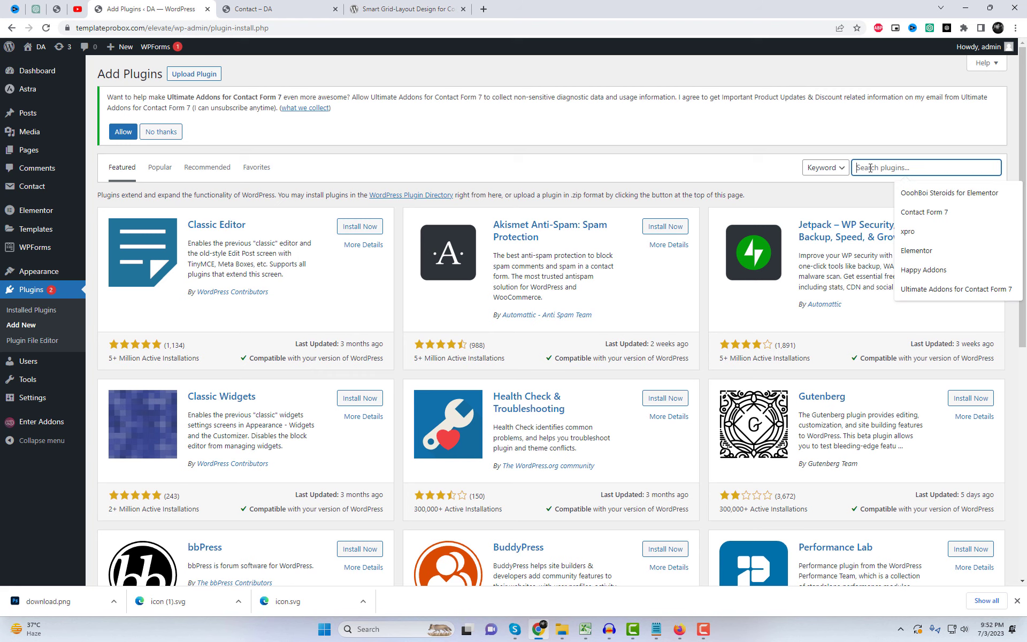
- Search the plugins for Contact Form 7, and copy the title "Smart Grid-Layout Design for Contact Form 7" from its WordPress.org page
left_click(888, 212)
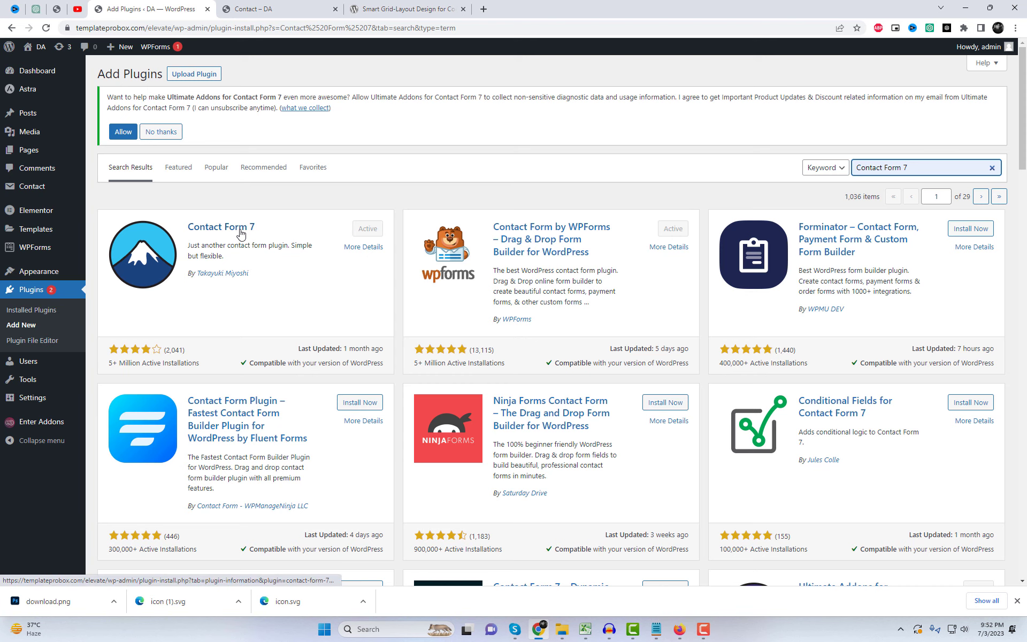
left_click(436, 6)
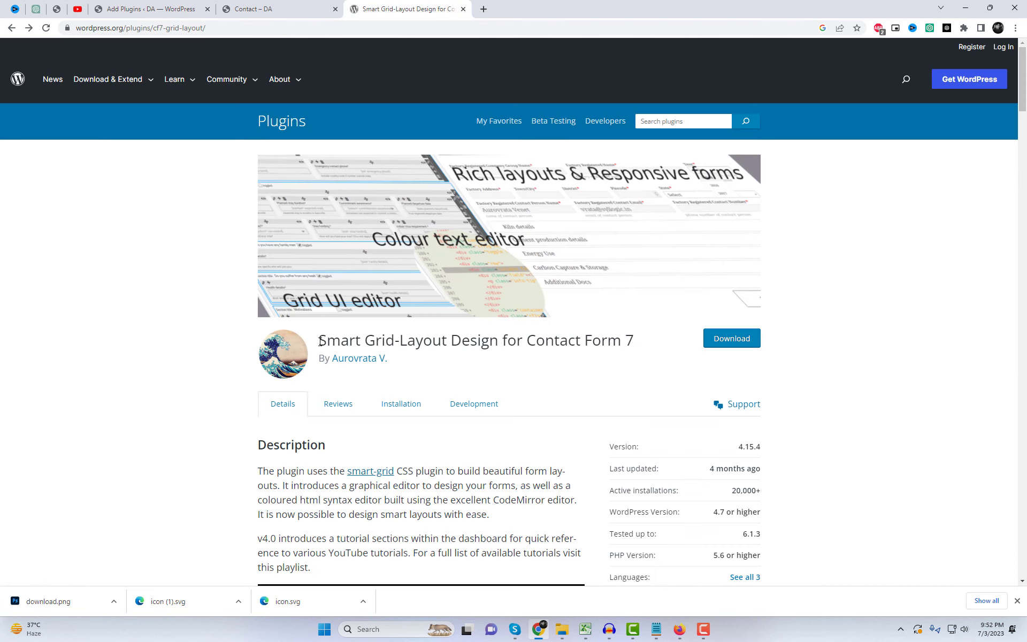
left_click_drag(320, 341, 642, 343)
key("ctrl+c")
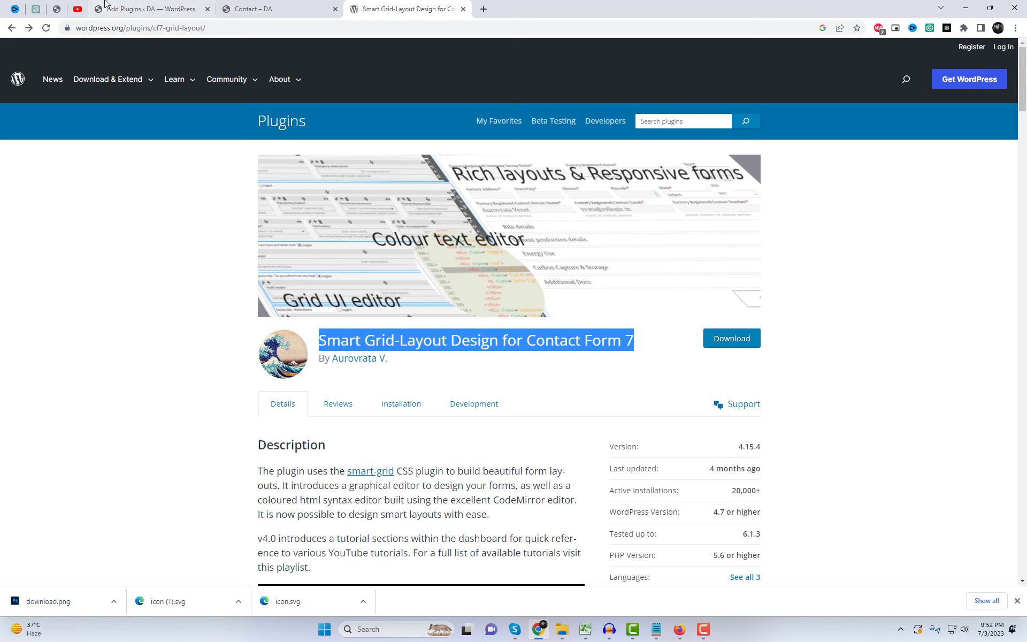
- Find the Smart Grid-Layout Design for Contact Form 7 plugin by its copied title, then install and activate it
left_click(139, 6)
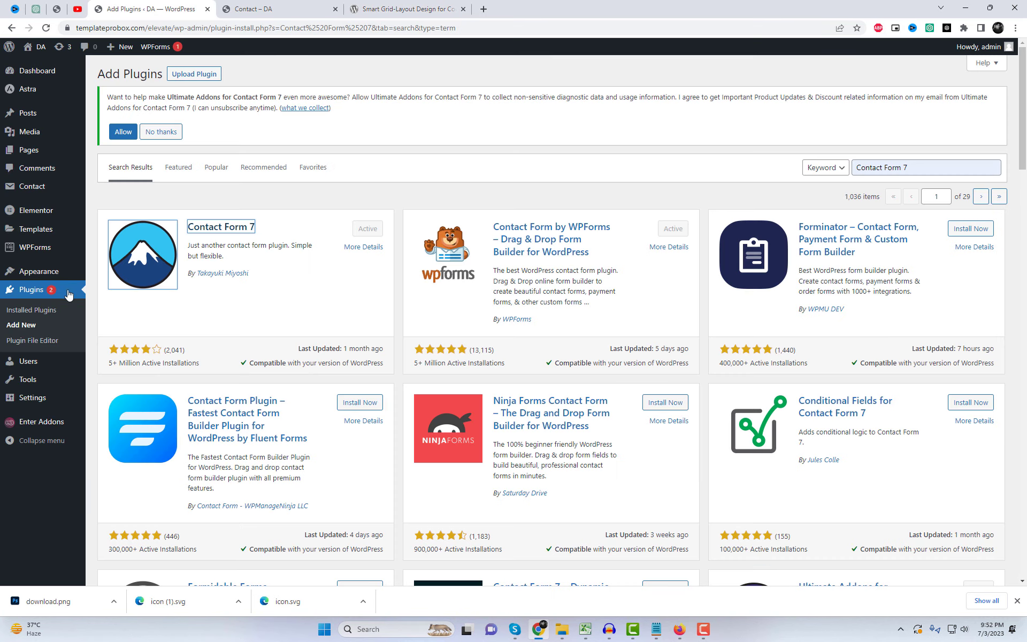
left_click(33, 325)
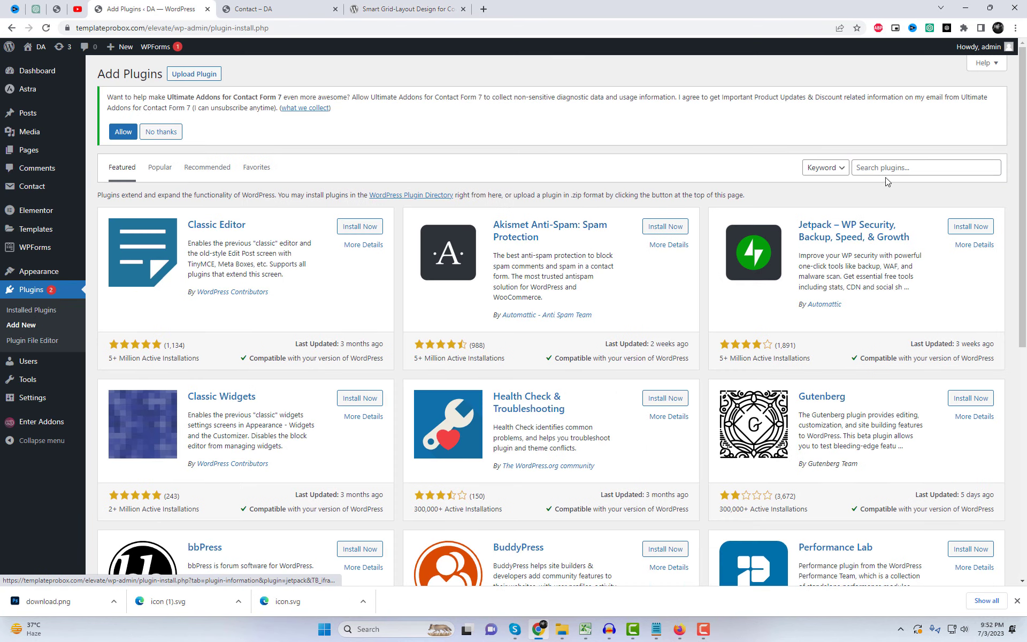
left_click(882, 172)
key("ctrl+v")
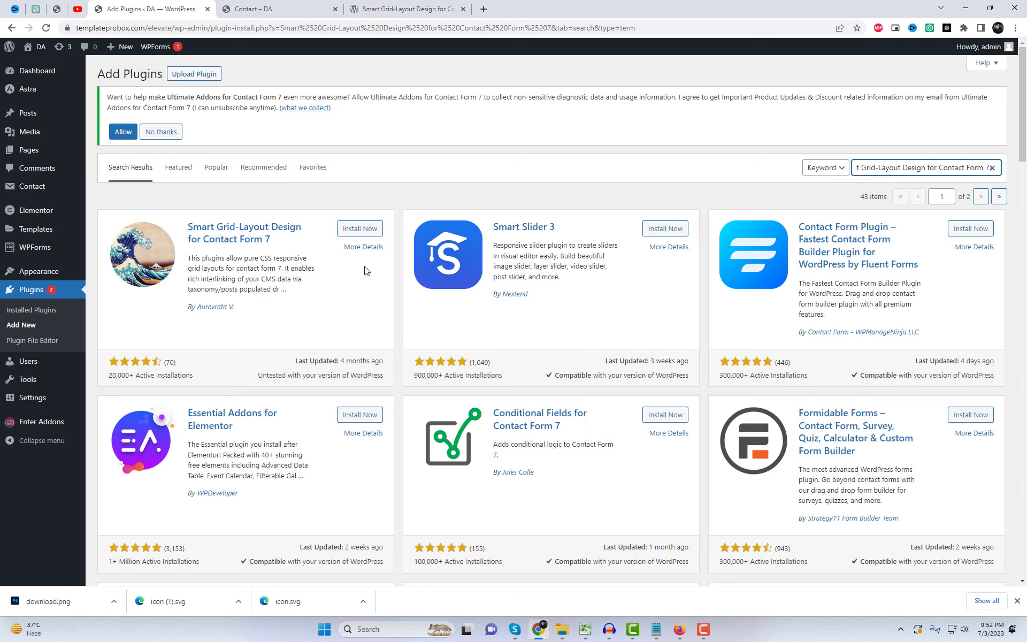
left_click(370, 229)
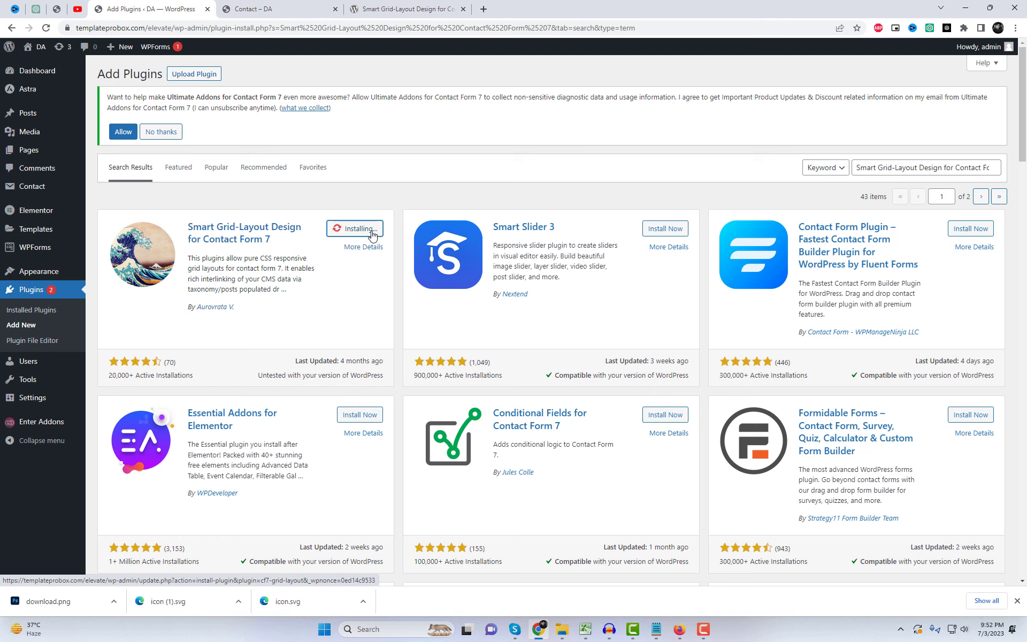
left_click(372, 230)
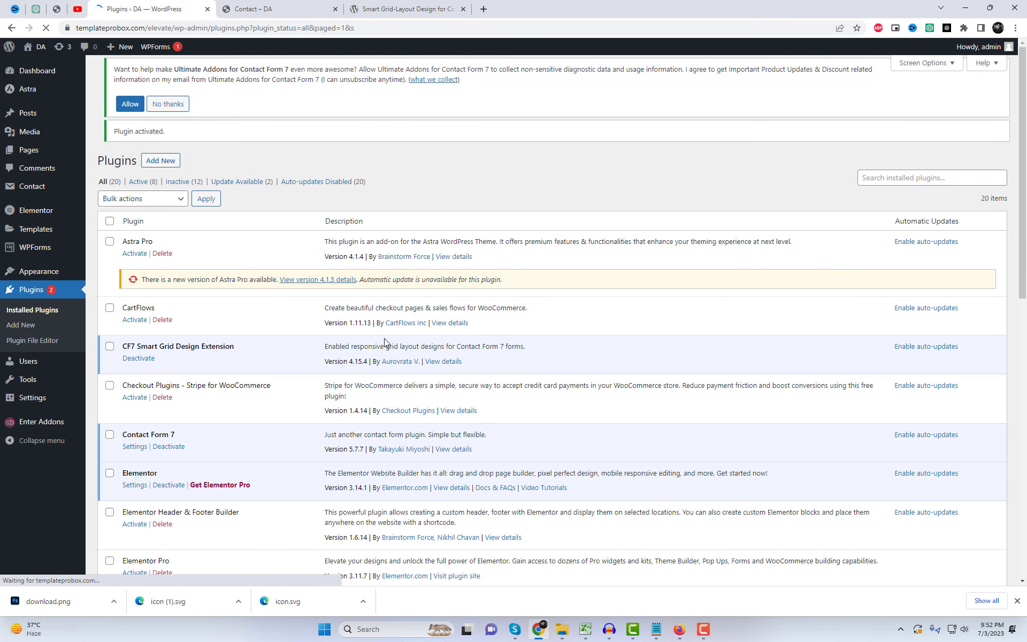
- Open the list of contact forms and move "Contact form 1" to the trash
mouse_move(41, 187)
left_click(114, 193)
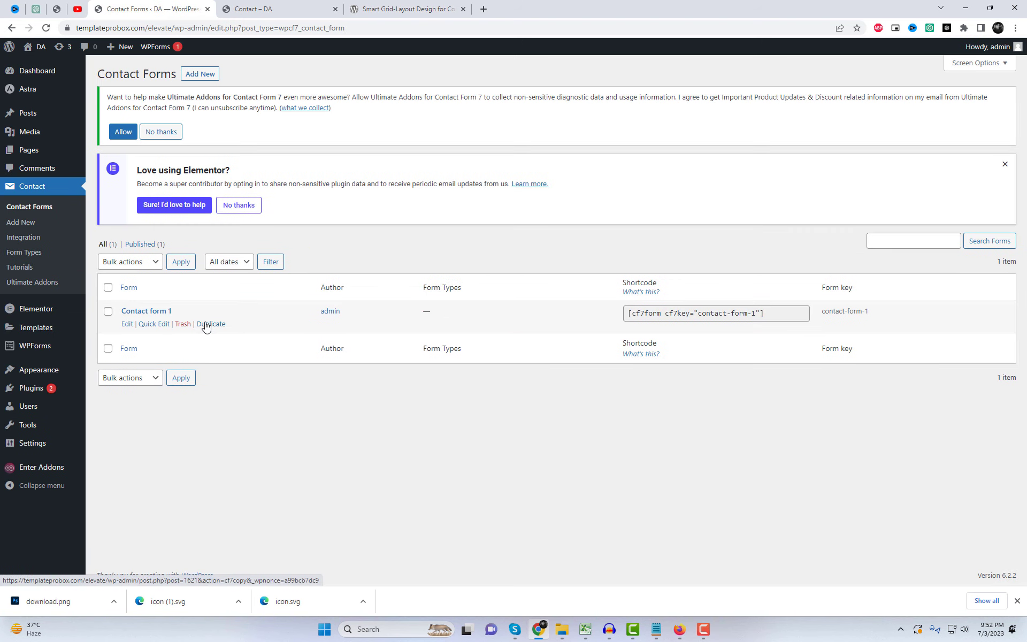
left_click(184, 325)
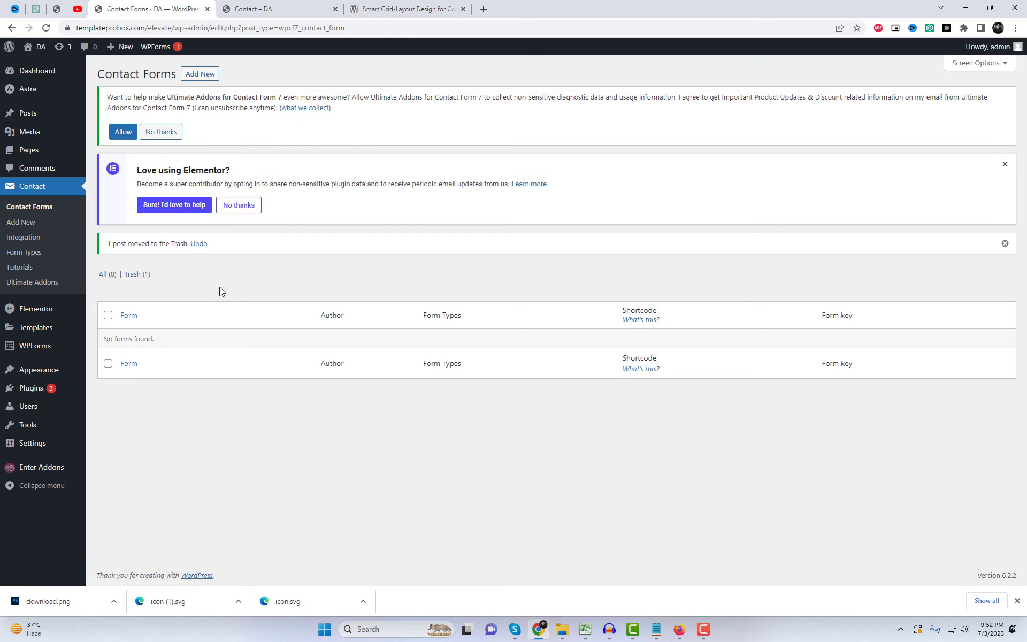
- Create a contact form titled "Contact Form 7 Example" and publish it
left_click(209, 74)
type("C")
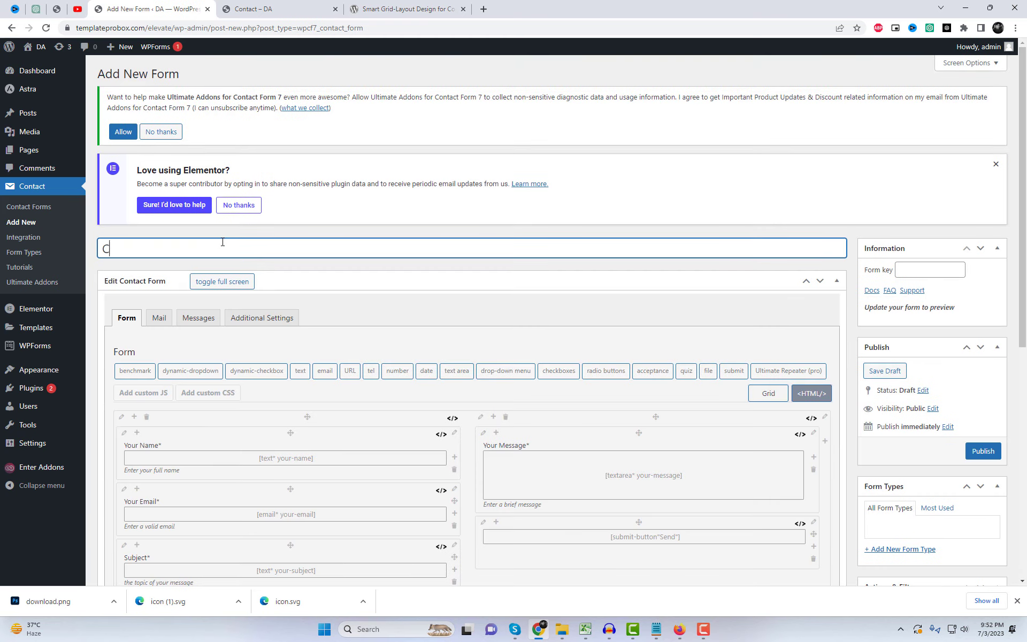
type("ontact Form 7 Example")
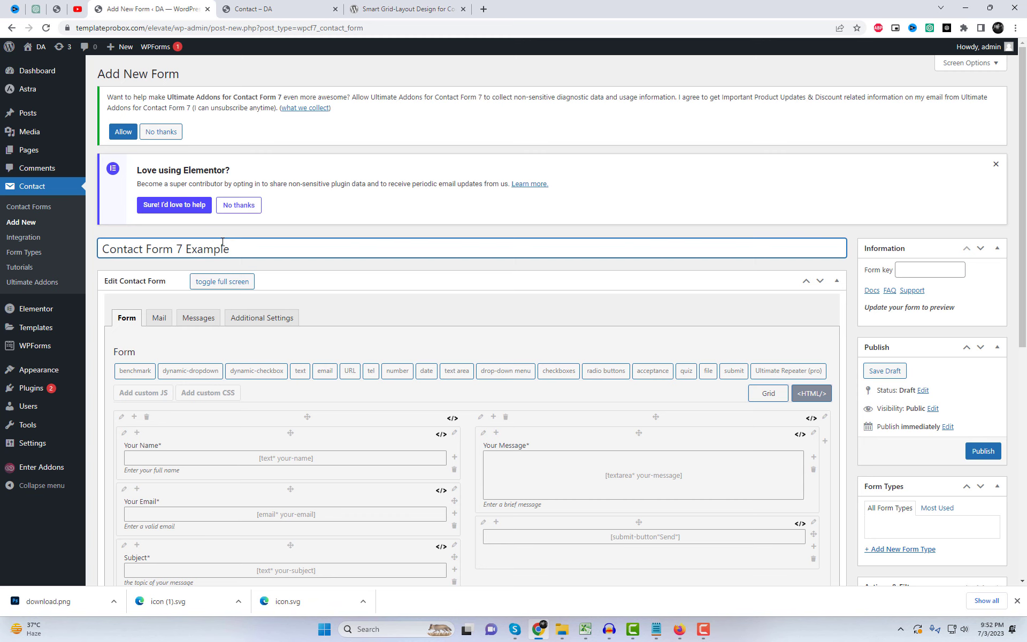
scroll(983, 375, "down", 2)
left_click(982, 344)
- Copy the shortcode of Contact Form 7 Example from the contact forms list
left_click(30, 207)
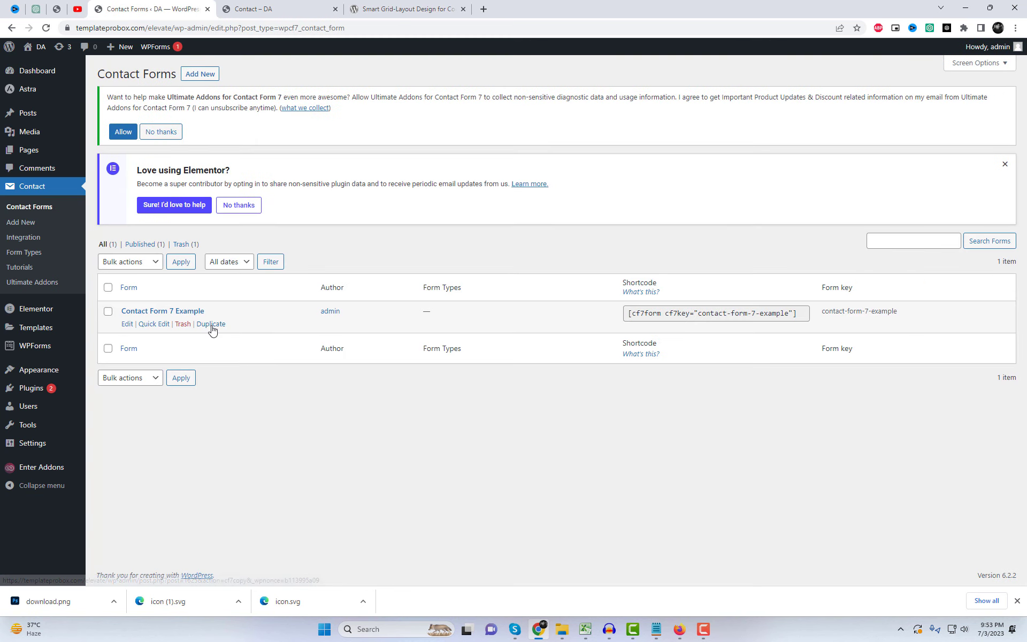
left_click(713, 312)
key("ctrl+c")
- Open the site's Contact page for editing in Elementor
left_click(289, 7)
middle_click(287, 47)
left_click(420, 6)
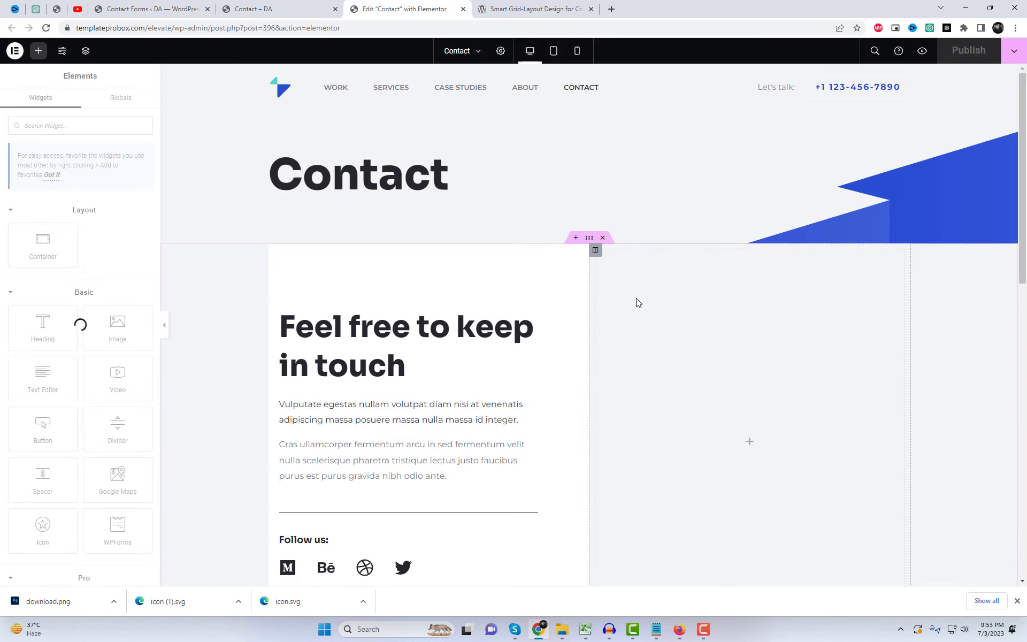
- Add a Shortcode widget to the empty column beside the contact text and paste the copied form shortcode into it
left_click(109, 128)
type("shor")
left_click_drag(43, 219, 656, 336)
left_click(91, 219)
key("ctrl+v")
- Narrow the contact text column and set the "Feel free to keep in touch" heading's HTML tag to H6
scroll(855, 254, "down", 2)
left_click_drag(590, 255, 502, 264)
left_click(393, 276)
left_click(129, 297)
left_click(112, 349)
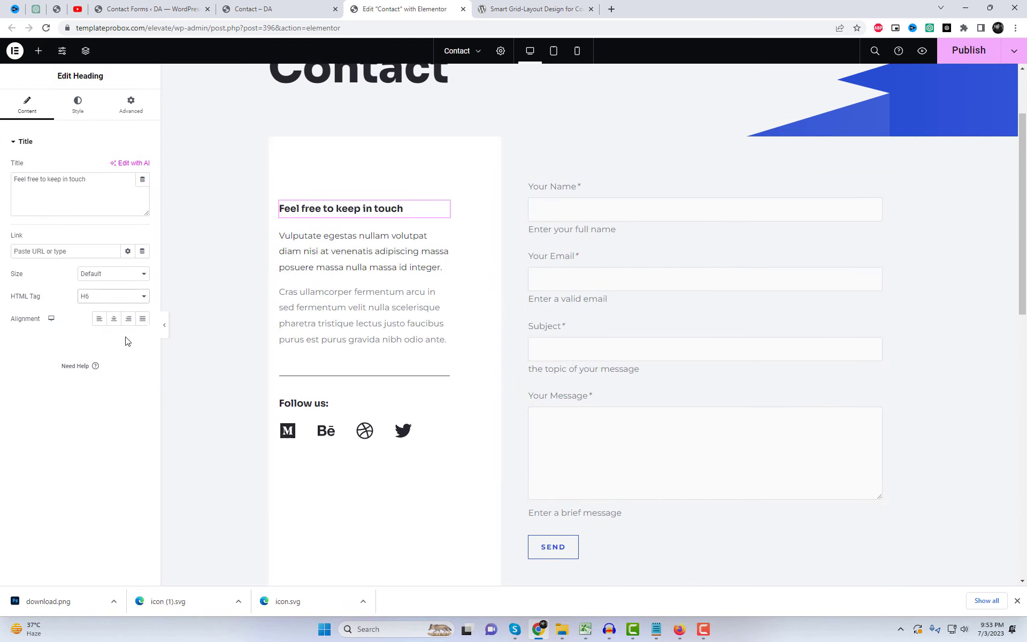
- Choose another HTML tag for the "Feel free to keep in touch" heading and publish the Contact page
left_click(112, 297)
left_click(111, 339)
left_click(961, 51)
- Open Contact Form 7 Example for editing from the contact forms list and switch its form to the code editor
left_click(186, 6)
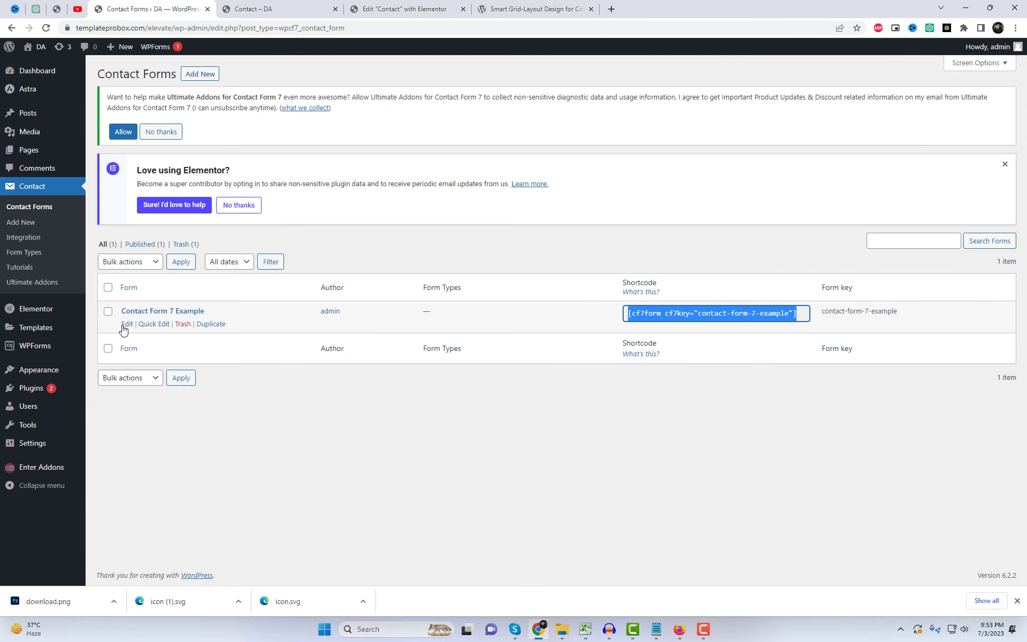
left_click(122, 325)
left_click(811, 286)
scroll(384, 253, "down", 3)
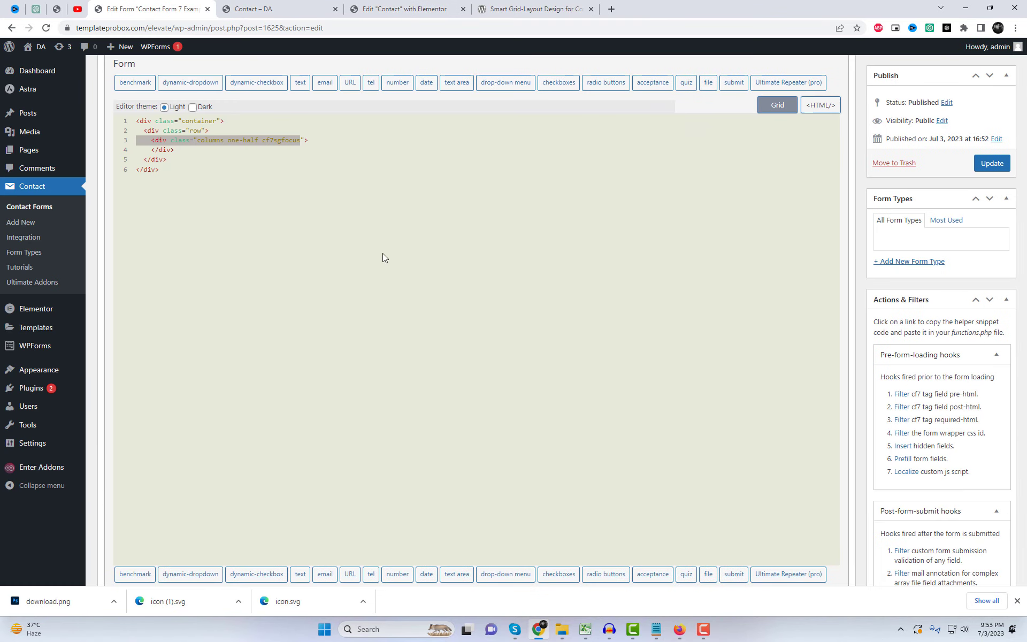
- Delete all the form code and update the contact form
left_click(383, 253)
key("ctrl+a")
key("BackSpace")
left_click(983, 163)
- Split the empty form row in the grid editor into three columns
scroll(550, 382, "down", 4)
scroll(550, 382, "up", 1)
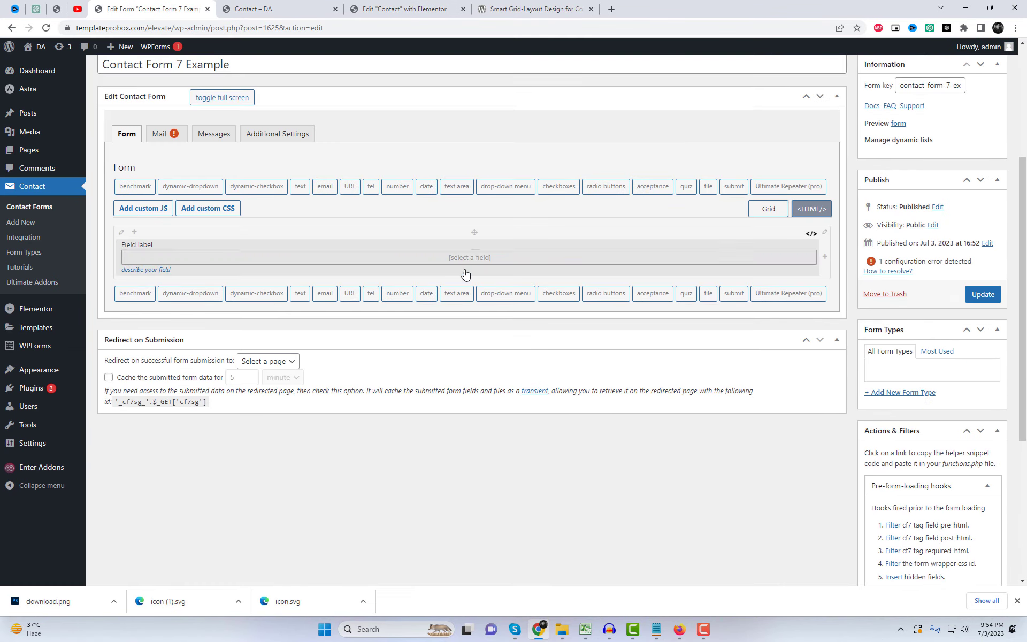
left_click(134, 234)
- Insert a text field named "name" with the placeholder "First Name" in the first column
left_click(240, 259)
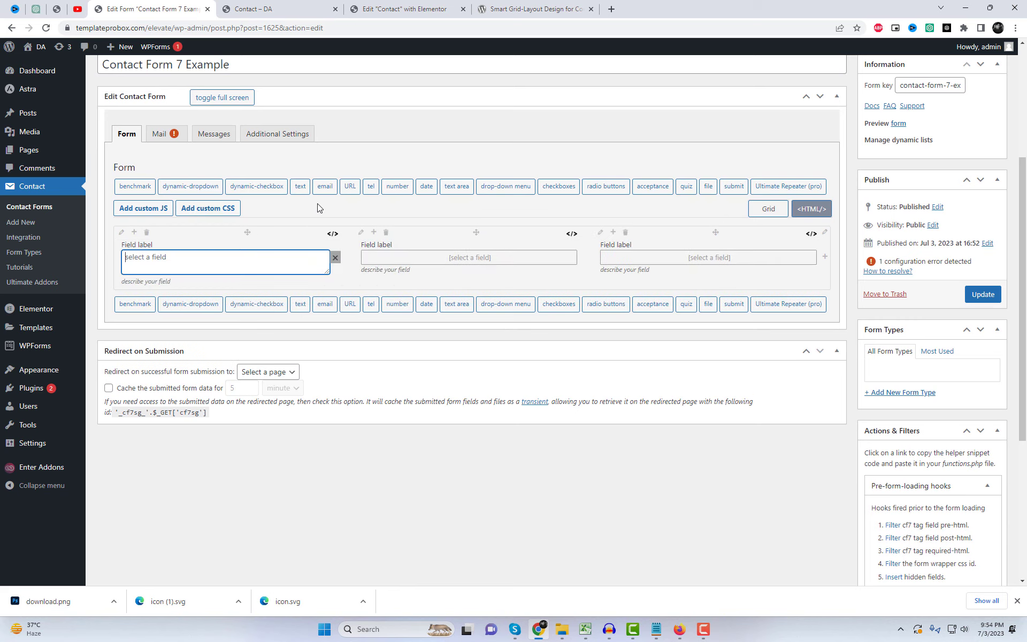
left_click(300, 186)
type("name")
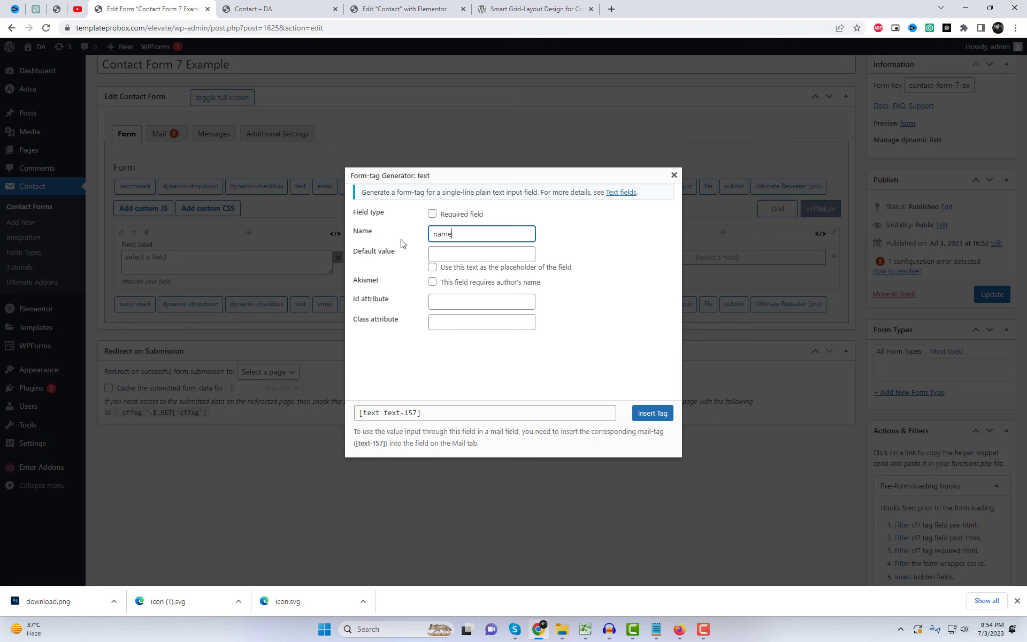
left_click(445, 258)
type("Firs")
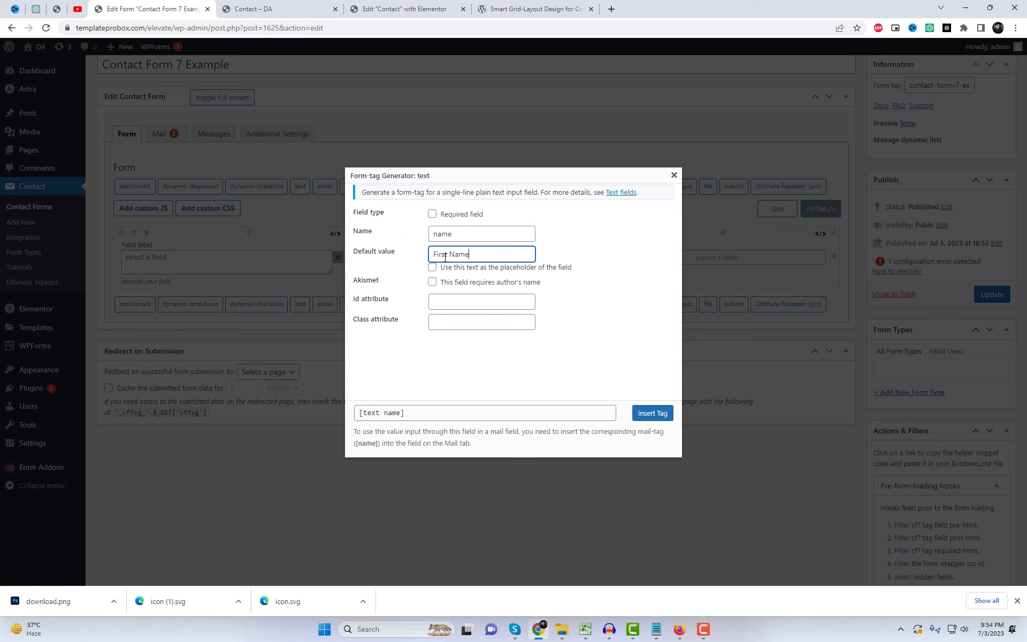
type("t Name")
left_click(432, 267)
left_click(653, 413)
- Insert a text field named "midname" with the placeholder "Middle Name" in the second column
left_click(461, 259)
left_click(301, 187)
type("last")
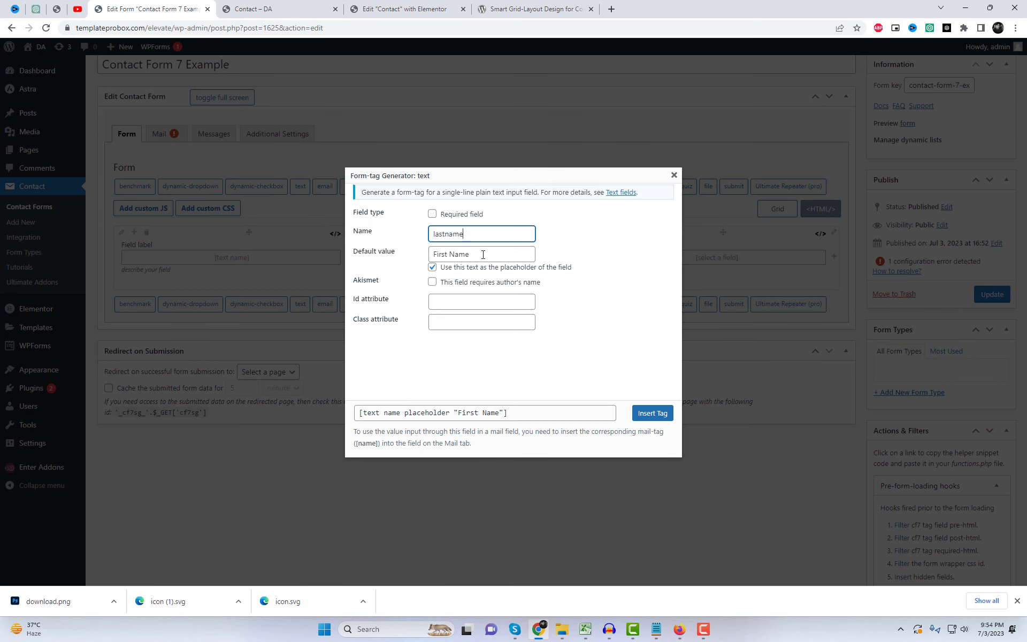
key("Tab")
type("La")
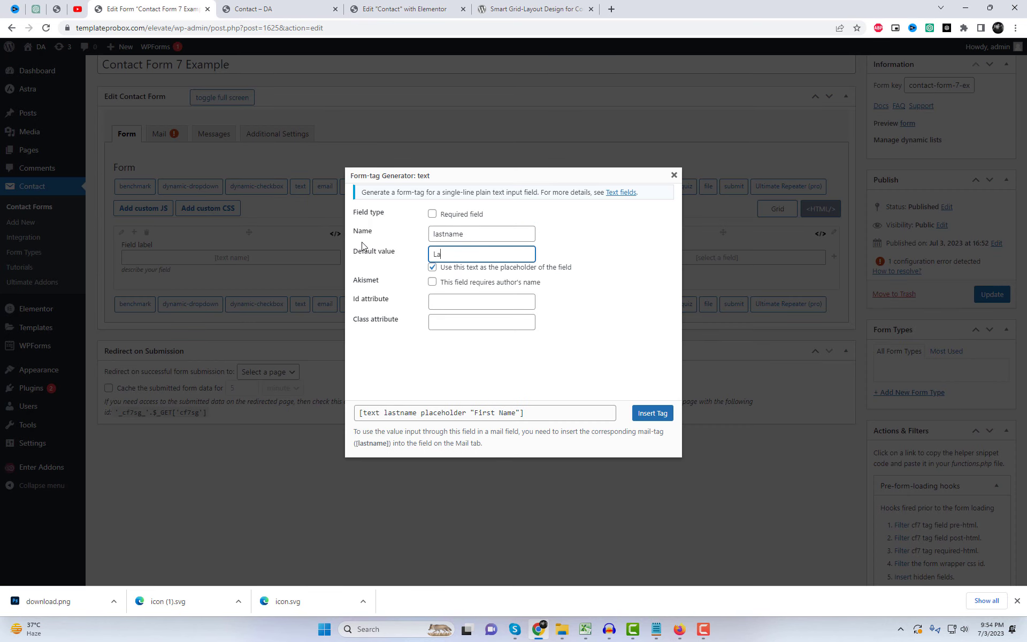
type("st")
key("BackSpace")
key("BackSpace")
key("BackSpace")
key("BackSpace")
type("Middle Name")
double_click(450, 233)
type("midnam")
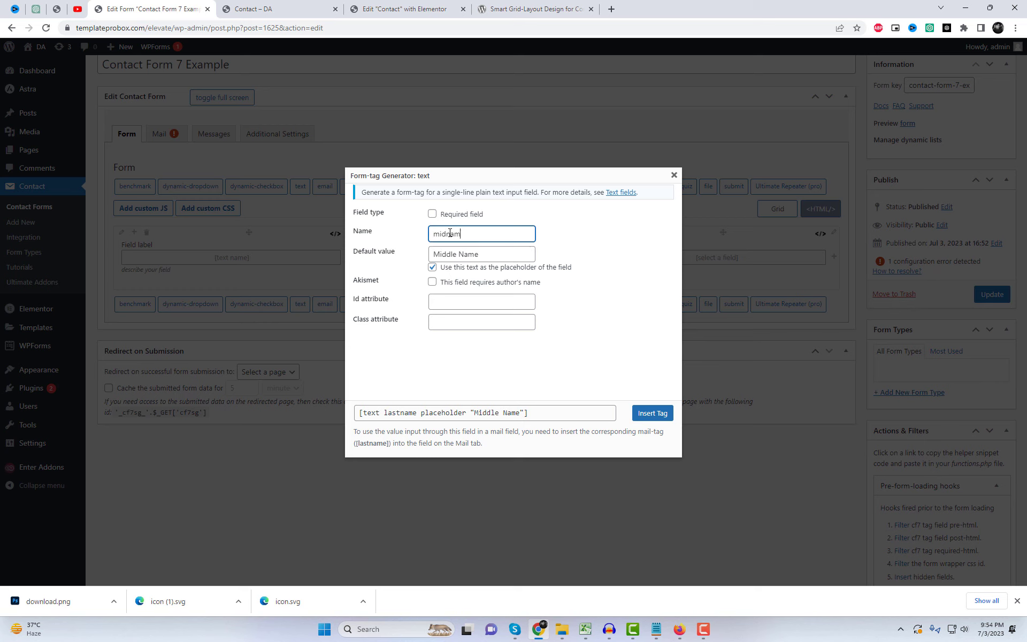
left_click(653, 413)
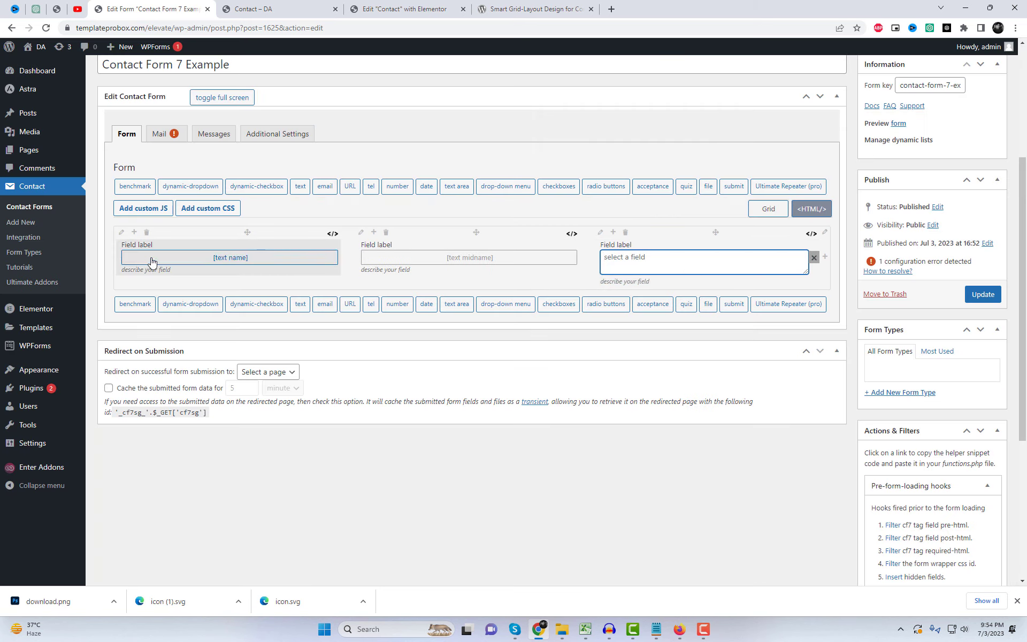
- Insert a text field named "lastname" with the placeholder "Last Name" in the third column
left_click(300, 187)
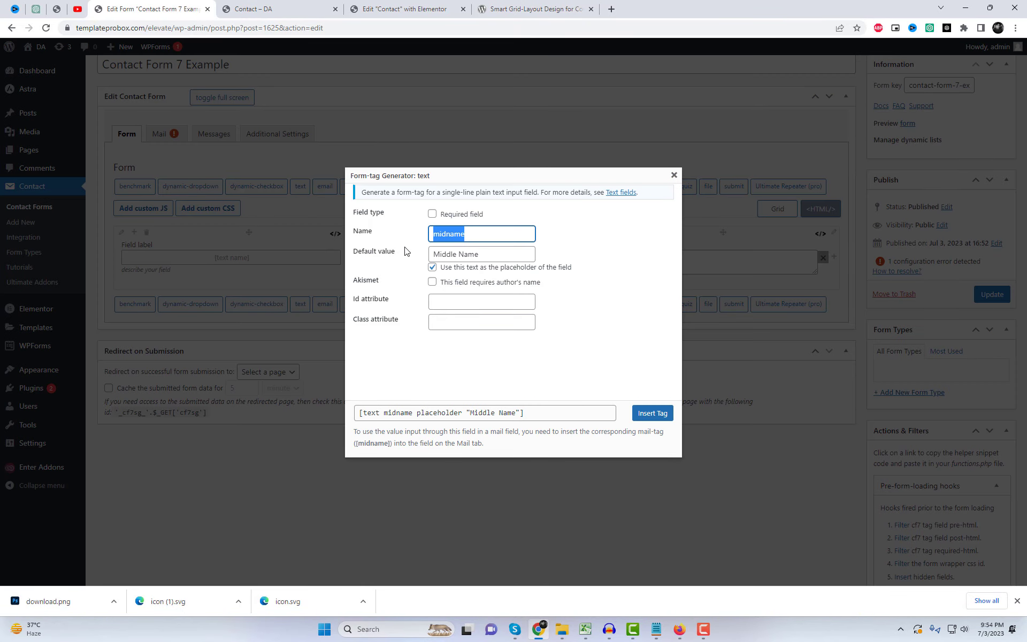
type("La")
type("astname")
key("Tab")
type("L")
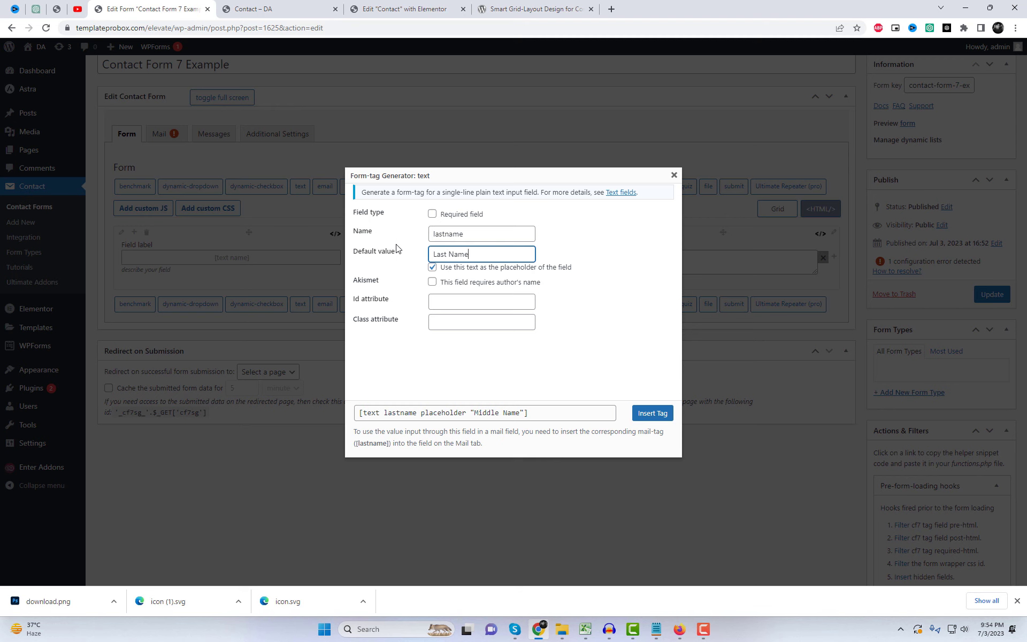
left_click(659, 419)
- Add a second row below the name fields and split it into two columns
left_click(825, 256)
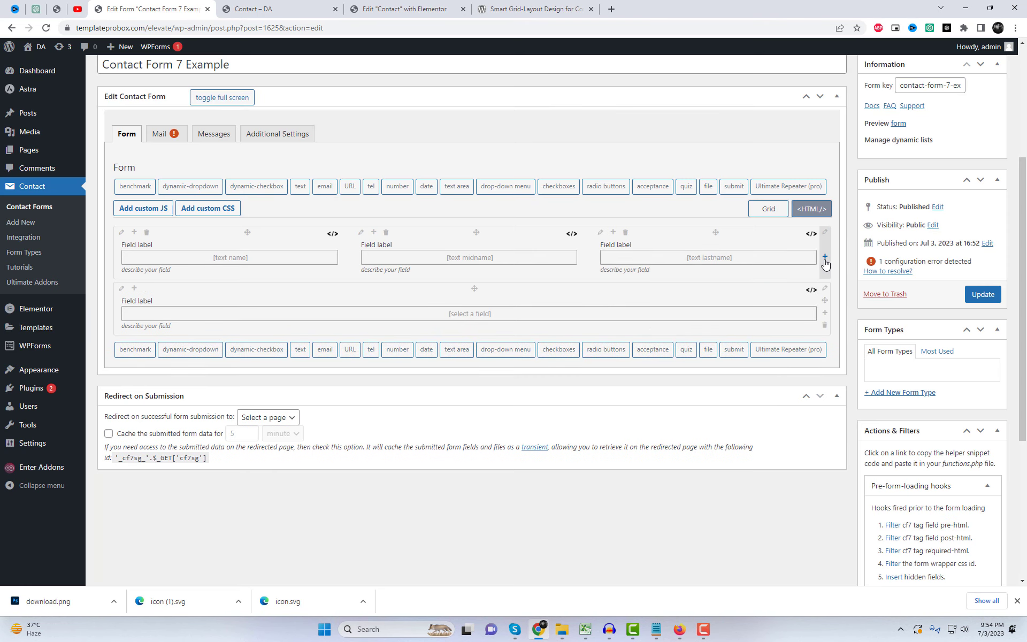
left_click(134, 289)
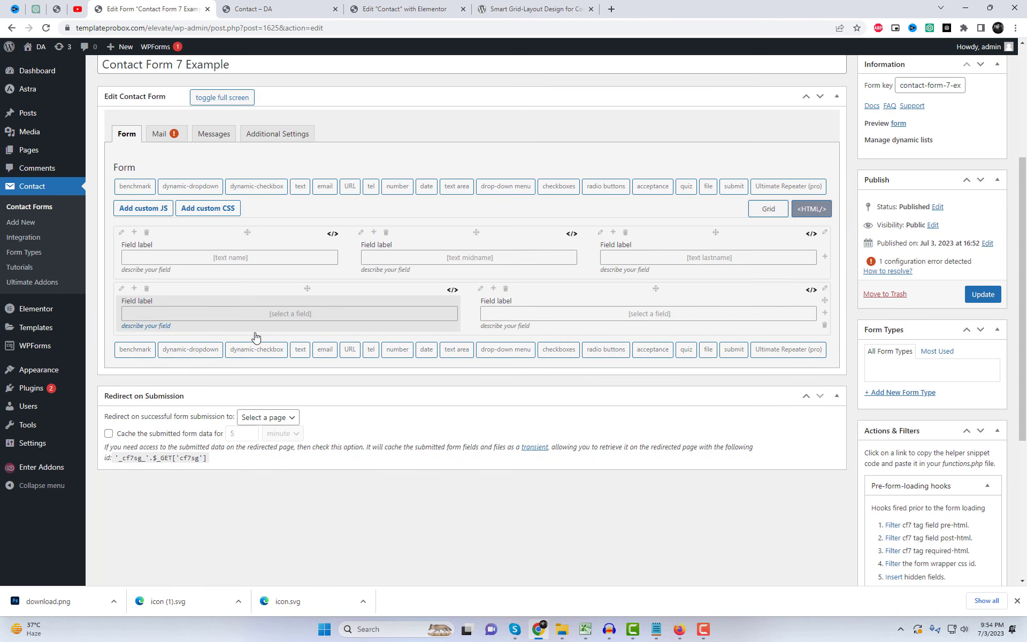
- Insert an email field named "gmailid" with the placeholder "Gmail ID" in the second row's first column
left_click(319, 319)
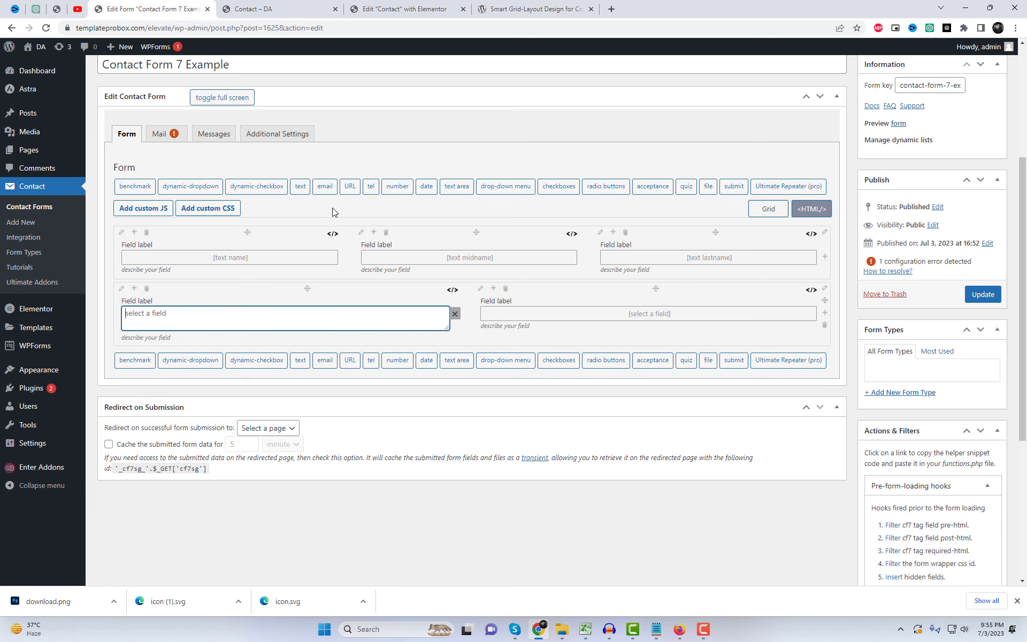
left_click(325, 186)
left_click(478, 237)
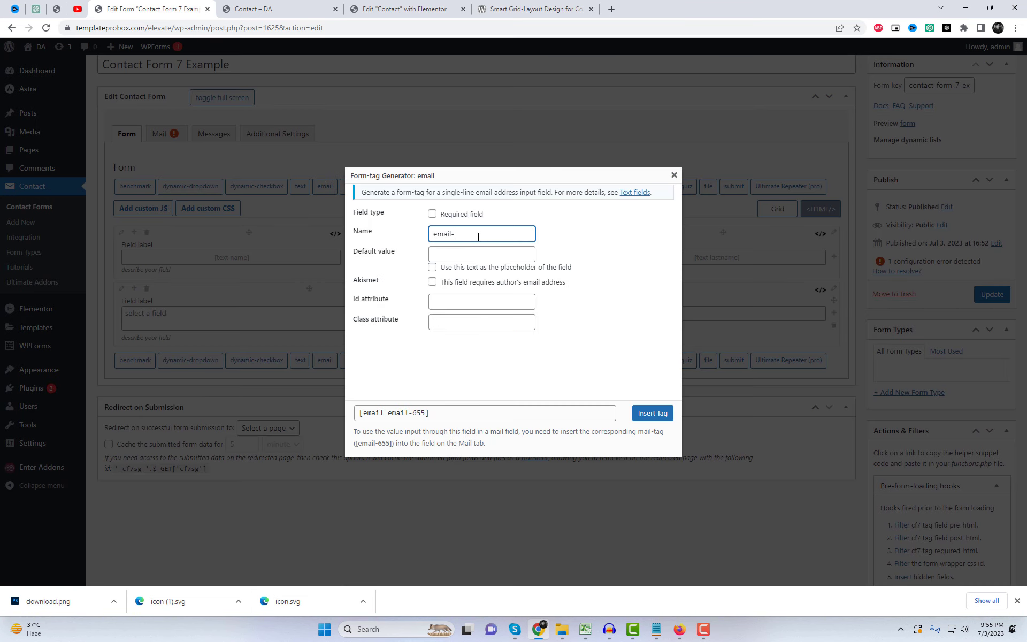
key("BackSpace")
key("BackSpace")
key("BackSpace")
key("BackSpace")
key("BackSpace")
key("BackSpace")
left_click(451, 256)
type("Gmail E")
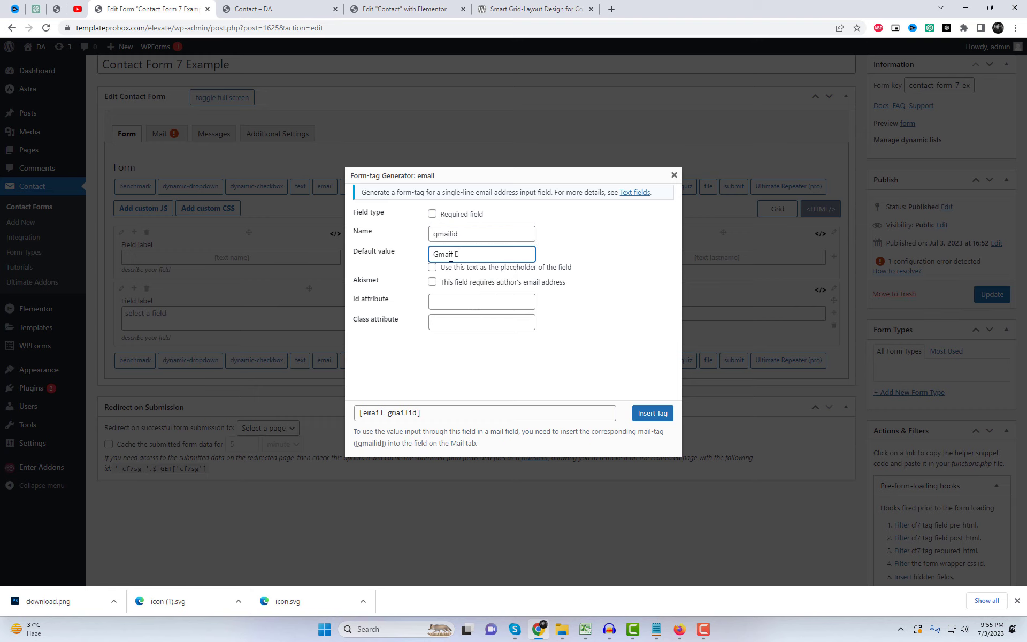
left_click(432, 267)
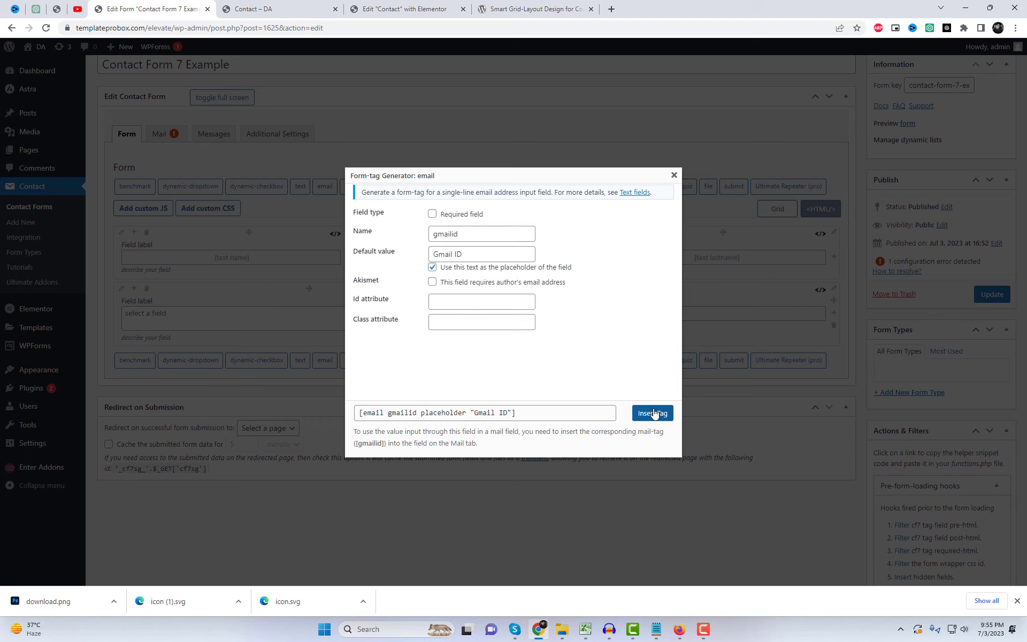
left_click(653, 413)
- Insert a required email field named "yahooid" with the placeholder "Yahoo Email ID" in the second row's second column
left_click(644, 319)
left_click(325, 186)
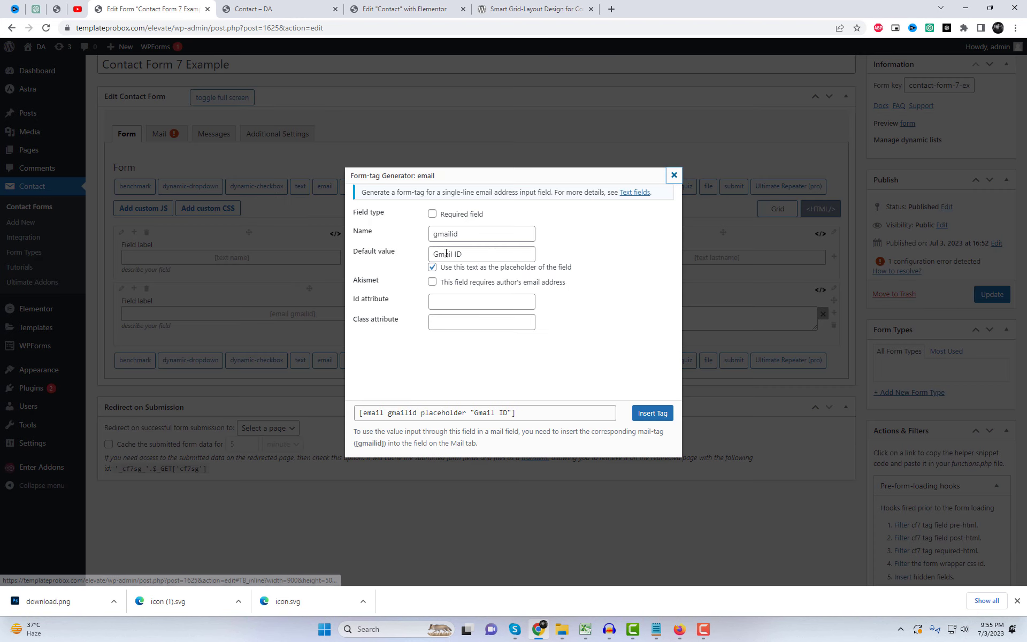
key("Tab")
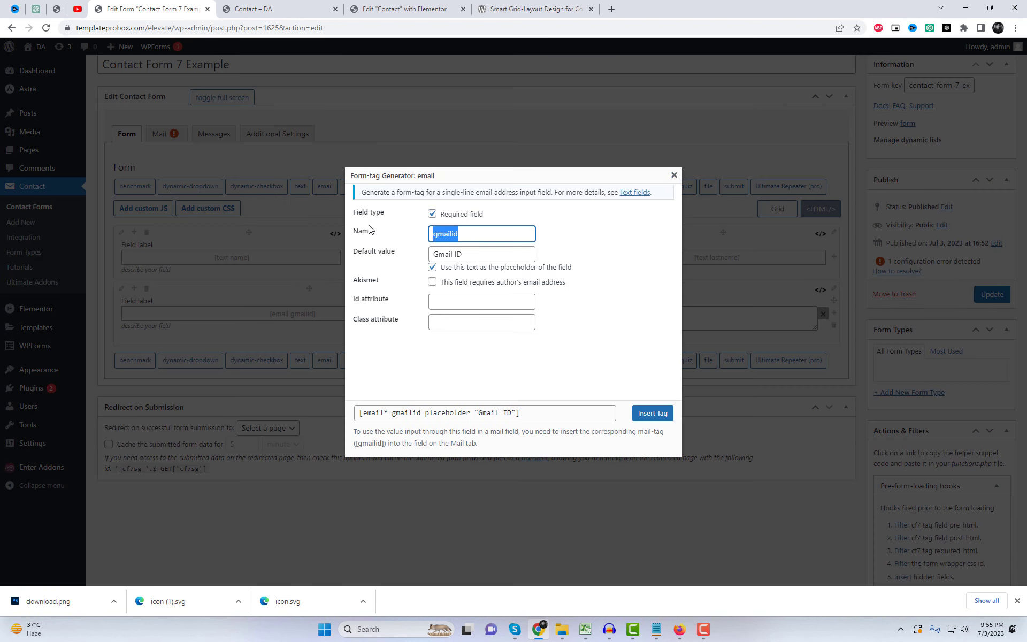
type("yahooid")
key("Tab")
type("ya")
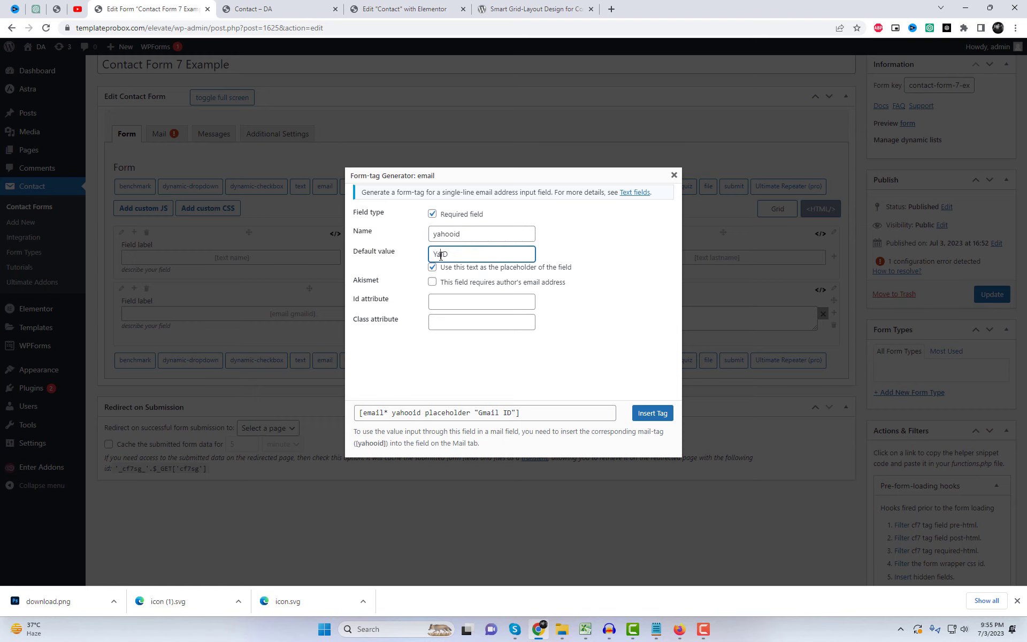
type("hoo Email")
left_click(652, 413)
- Add a third row below the email fields and split it into two columns
left_click(825, 315)
left_click(393, 371)
left_click(134, 344)
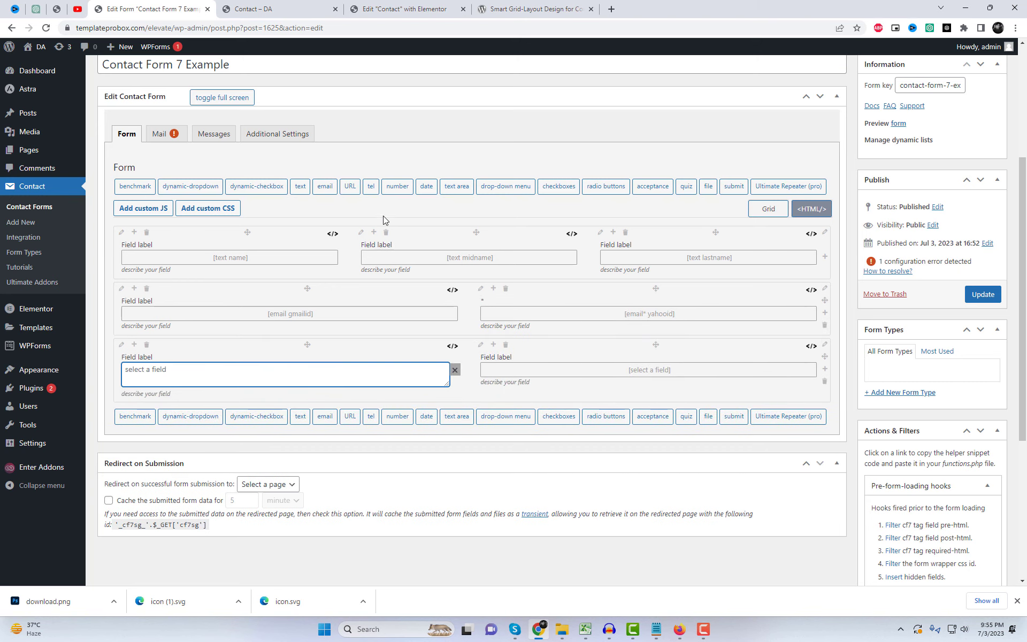
- Start a drop-down menu field named "services" in the third row's first column, with "Services" as its first option
left_click(503, 186)
type("serv")
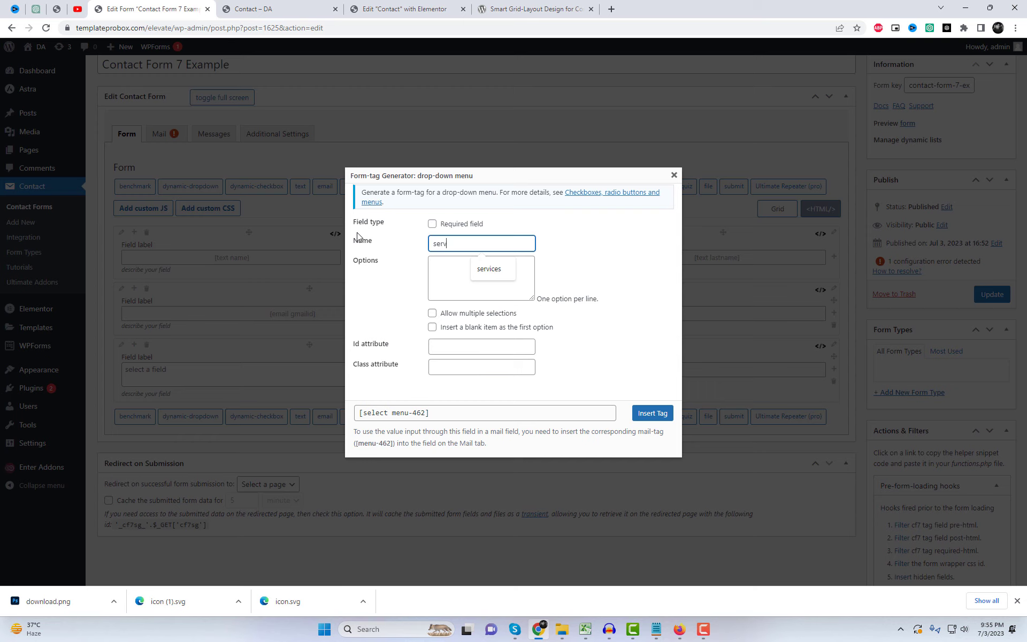
type("ices")
left_click(442, 263)
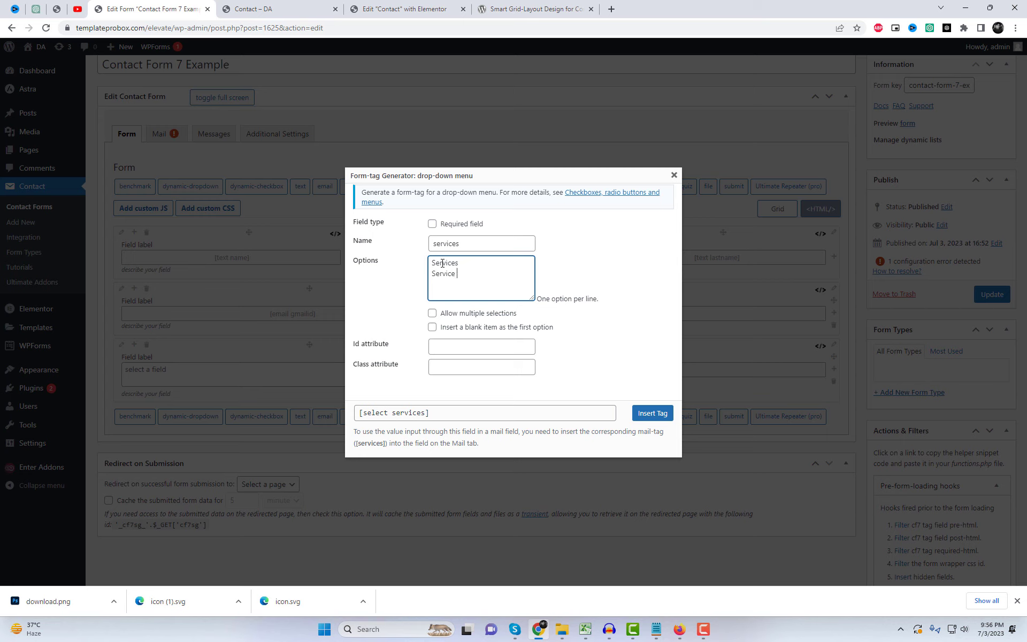
- Add the options "Service #01", "Service #02" and "Service #03" to the services drop-down
left_click_drag(471, 274, 430, 285)
key("ctrl+c")
left_click(483, 275)
key("Return")
key("ctrl+v")
key("ctrl+c")
left_click(482, 285)
key("Return")
key("ctrl+v")
key("BackSpace")
type("3")
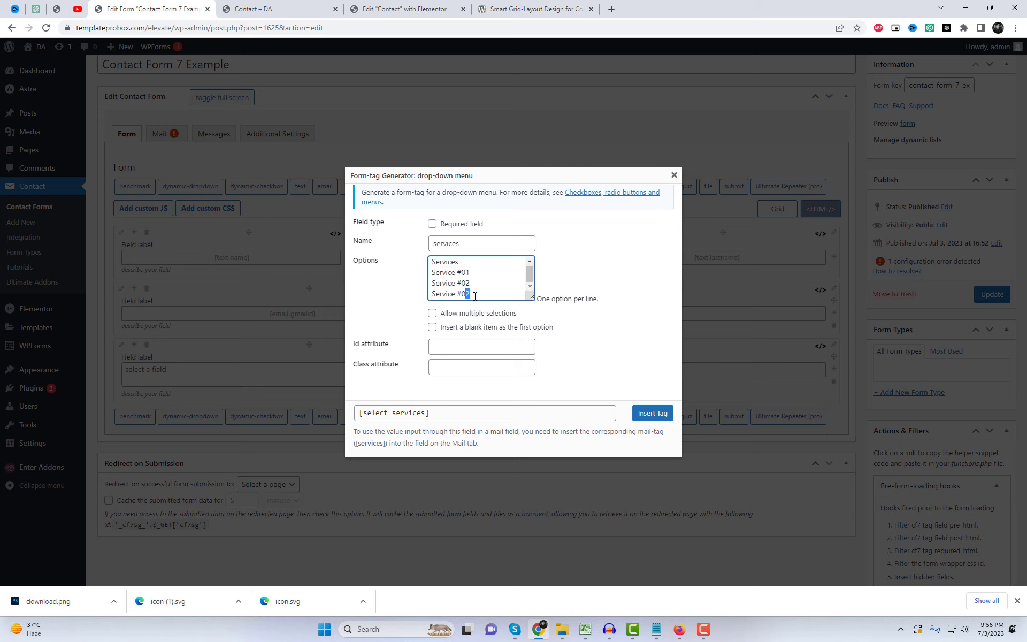
- Add the options "Service #04" and "Service #05" and insert the services drop-down into the form
left_click_drag(482, 294, 431, 296)
key("ctrl+c")
left_click(489, 294)
key("Return")
key("ctrl+v")
type("4")
key("ctrl+c")
left_click(489, 295)
key("Return")
key("ctrl+v")
left_click_drag(466, 294, 472, 296)
type("5")
left_click(659, 418)
- Start a drop-down menu field named "Agents" in the third row's second column, with "Agents" as its first option
left_click(633, 373)
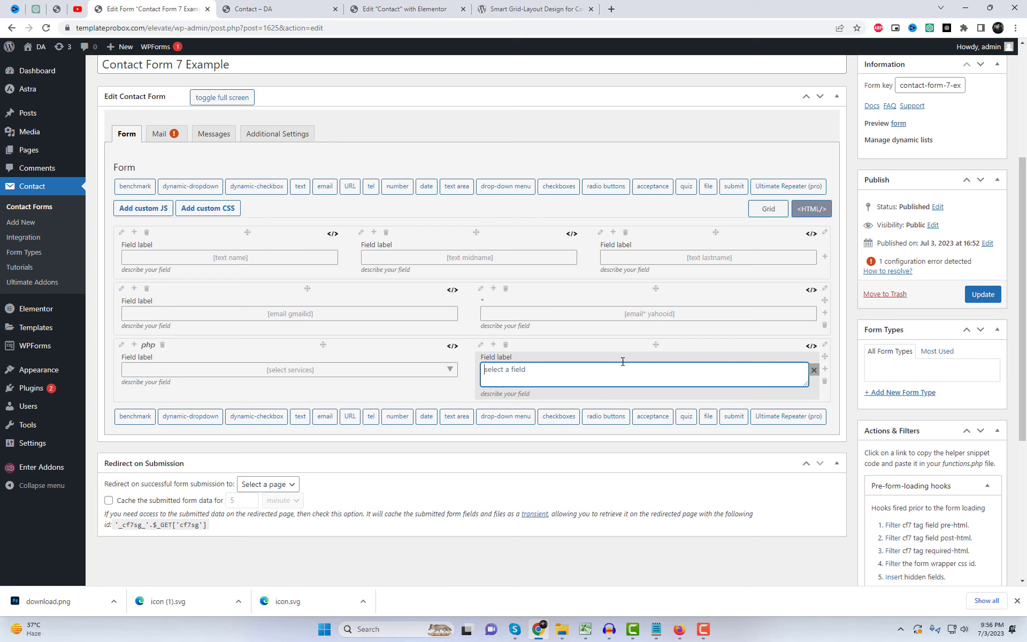
left_click(497, 186)
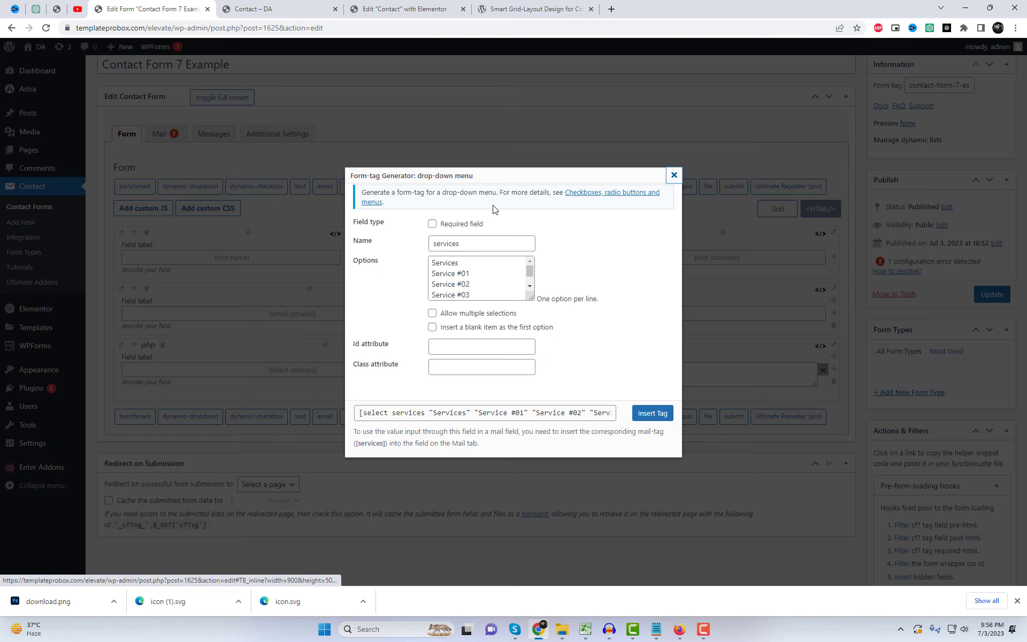
double_click(480, 243)
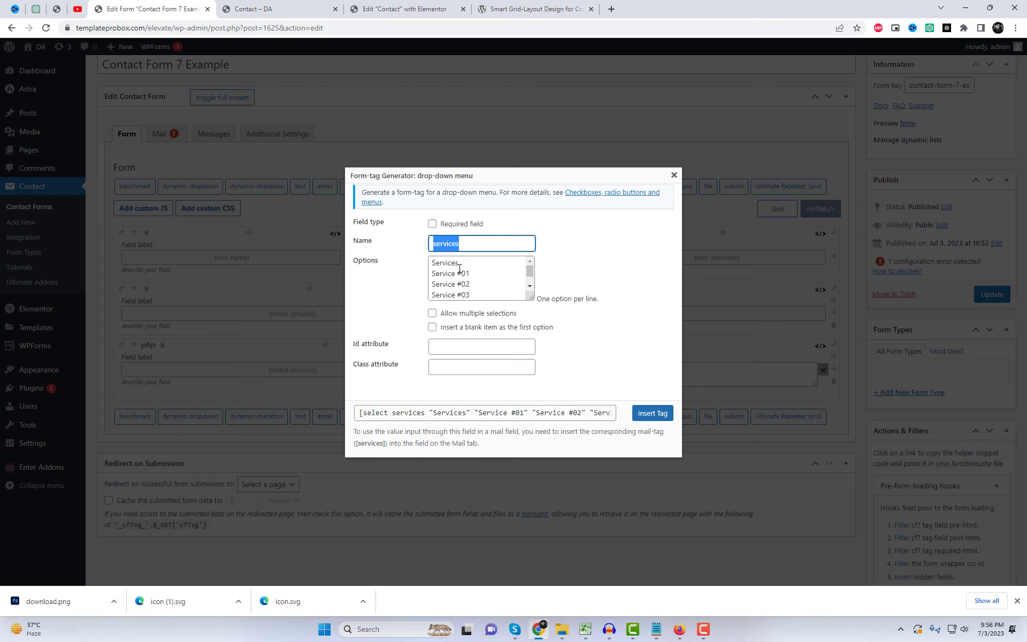
type("O")
double_click(443, 264)
type("A")
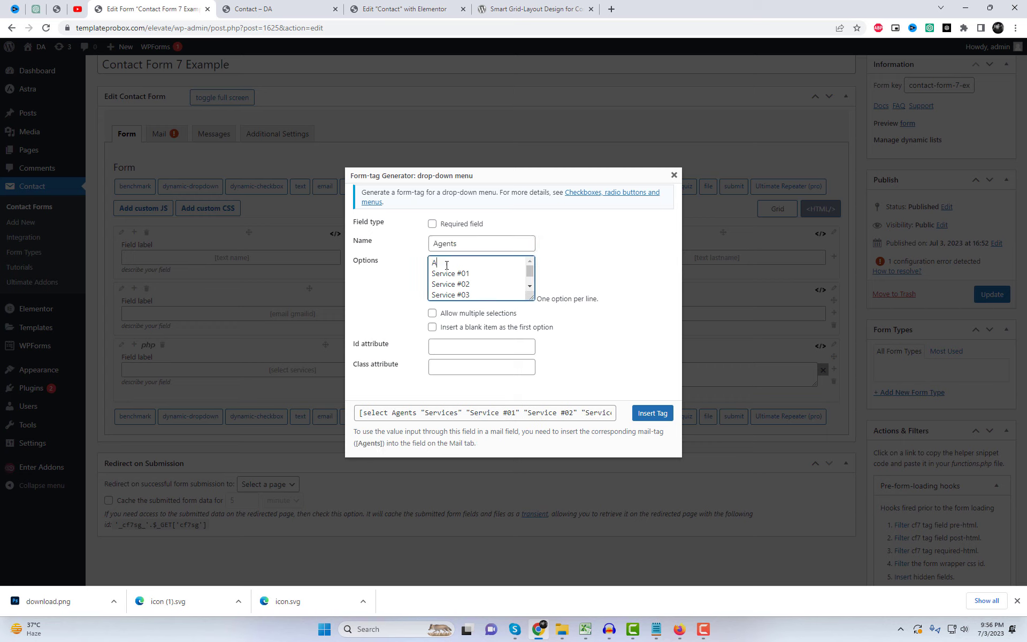
- Change the five service options to "Agent #01" through "Agent #05" and insert the Agents drop-down into the form
left_click_drag(451, 263, 431, 265)
key("ctrl+c")
double_click(446, 274)
key("ctrl+v")
double_click(450, 284)
key("ctrl+v")
double_click(453, 295)
key("ctrl+v")
left_click(453, 284)
key("Up")
scroll(504, 292, "down", 1)
double_click(444, 283)
key("ctrl+v")
double_click(442, 294)
key("ctrl+v")
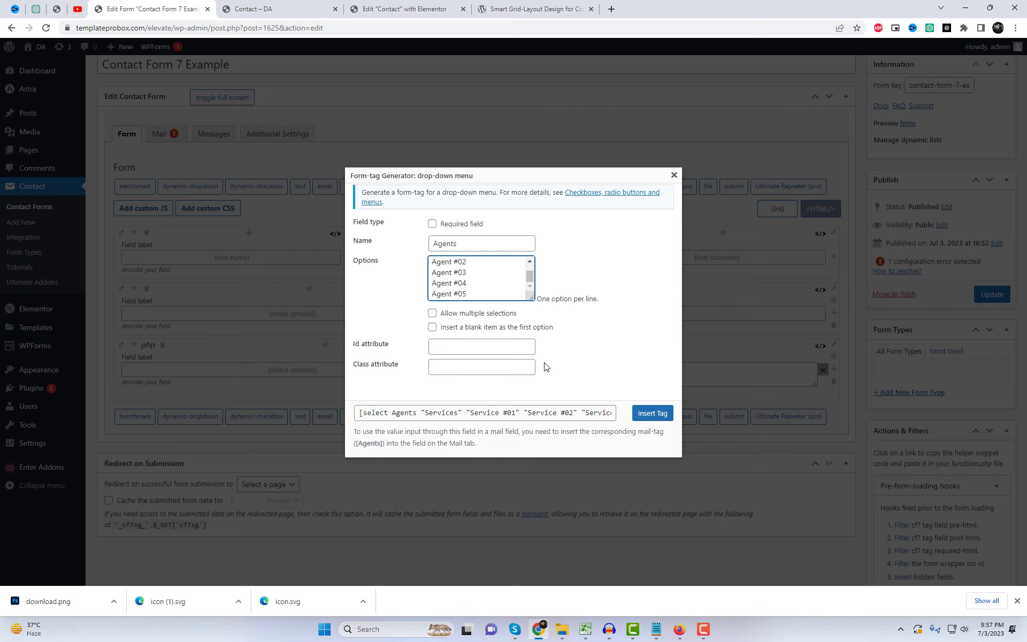
left_click(653, 413)
- Add a fourth row below the drop-down menus and split it into two columns
left_click(825, 368)
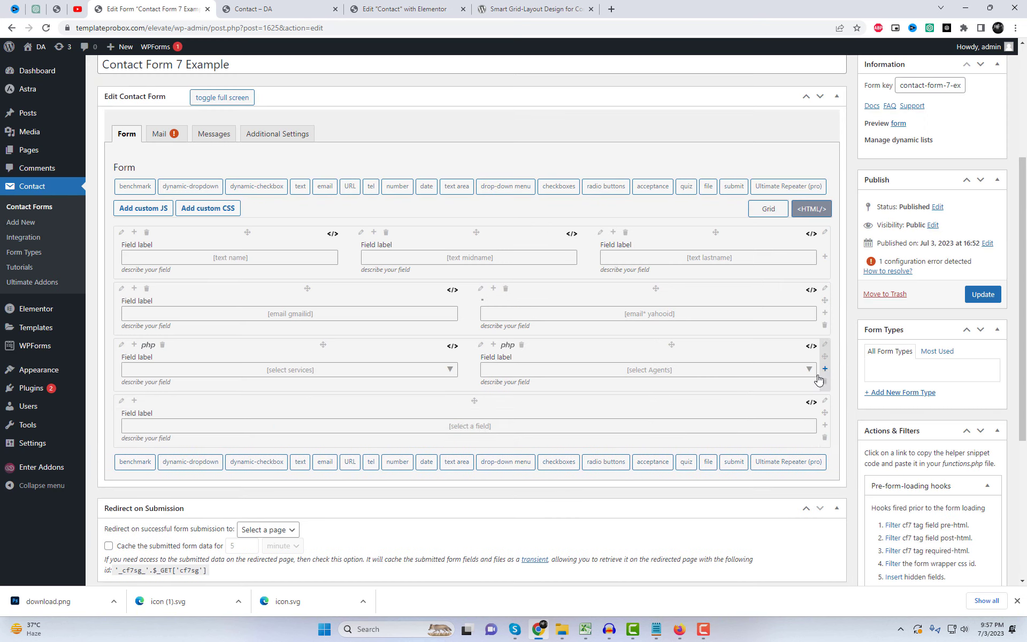
scroll(428, 369, "down", 1)
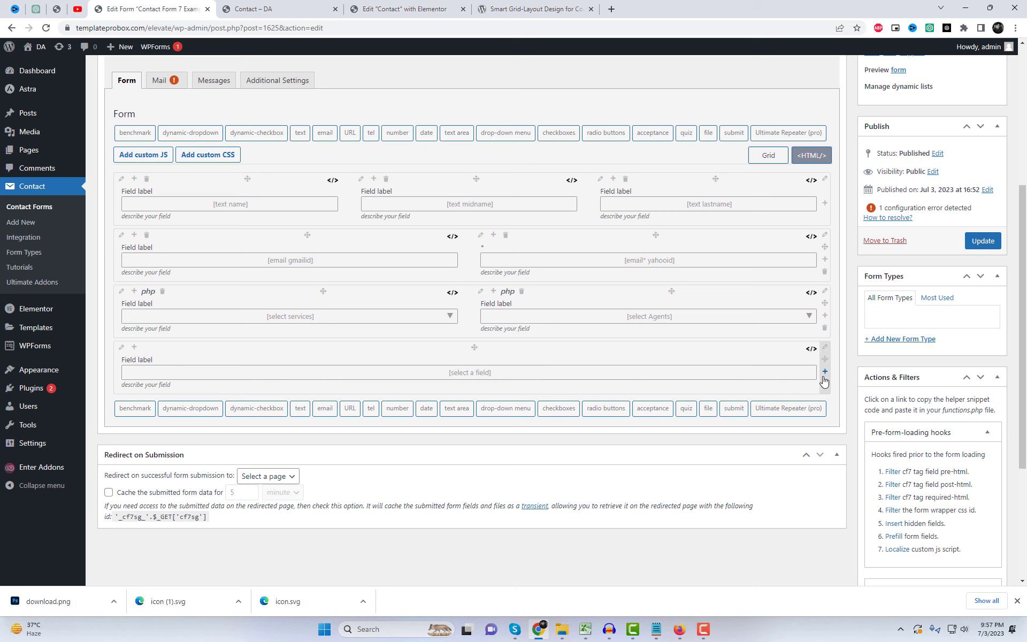
left_click(134, 347)
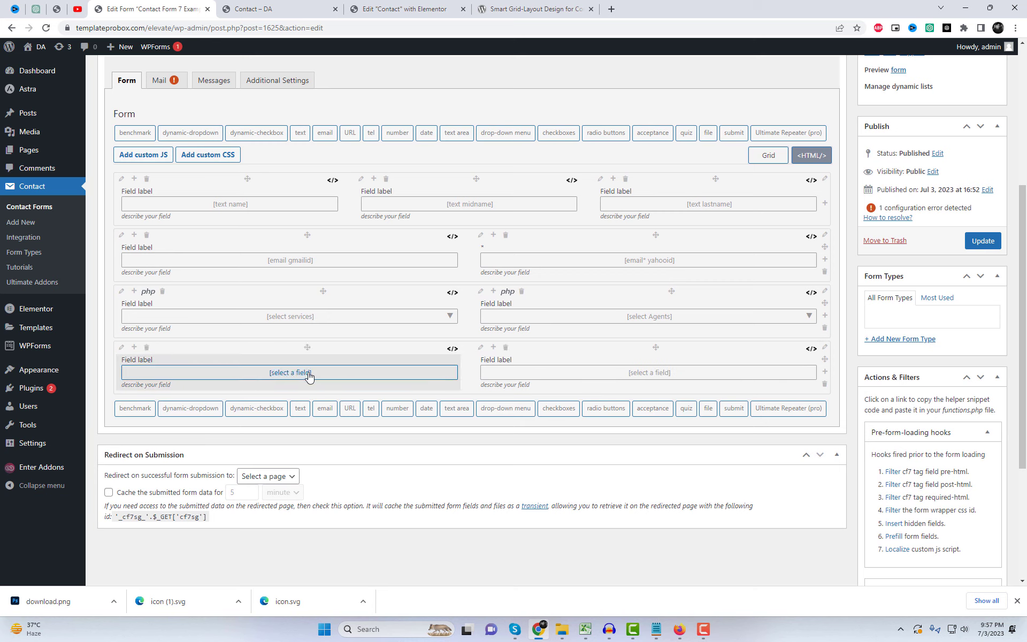
- Insert a text field named "Subject" with the placeholder "Subject" in the fourth row's first column
left_click(308, 373)
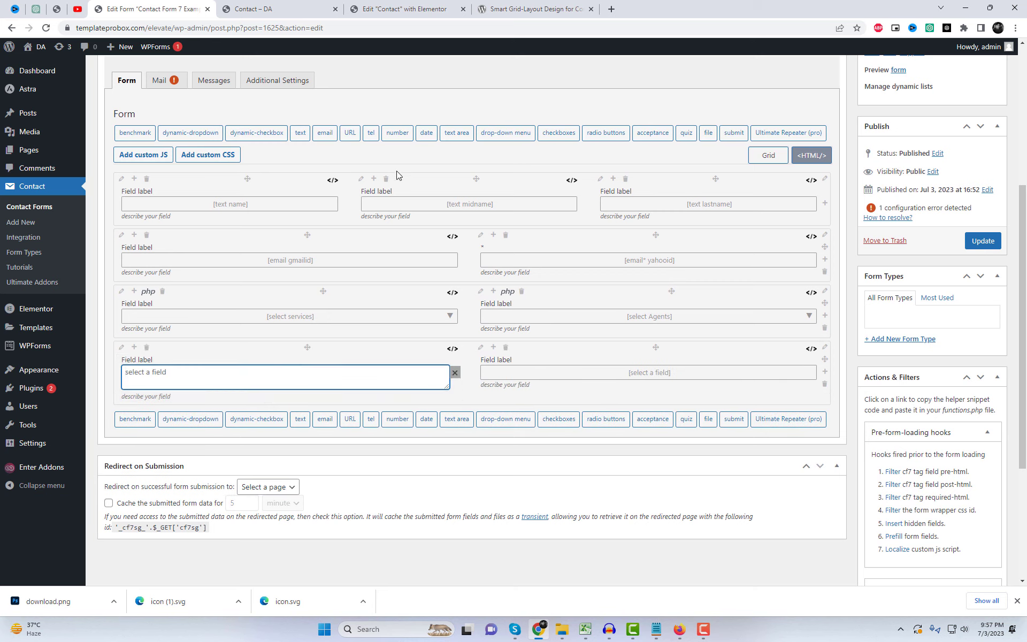
left_click(305, 134)
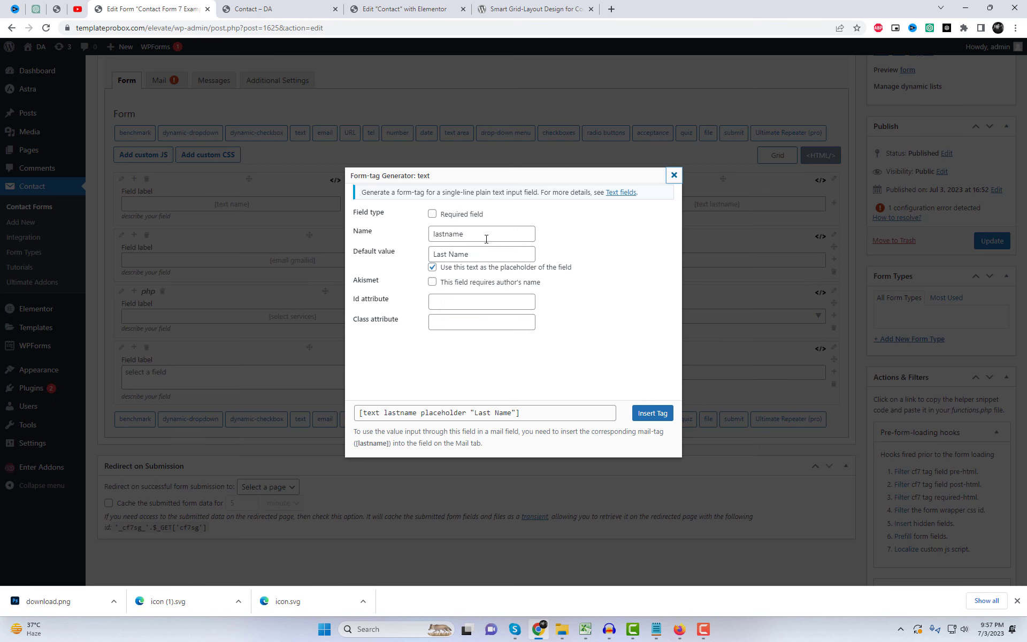
left_click_drag(483, 236, 402, 243)
type("Subject")
left_click_drag(475, 259, 433, 255)
type("Su")
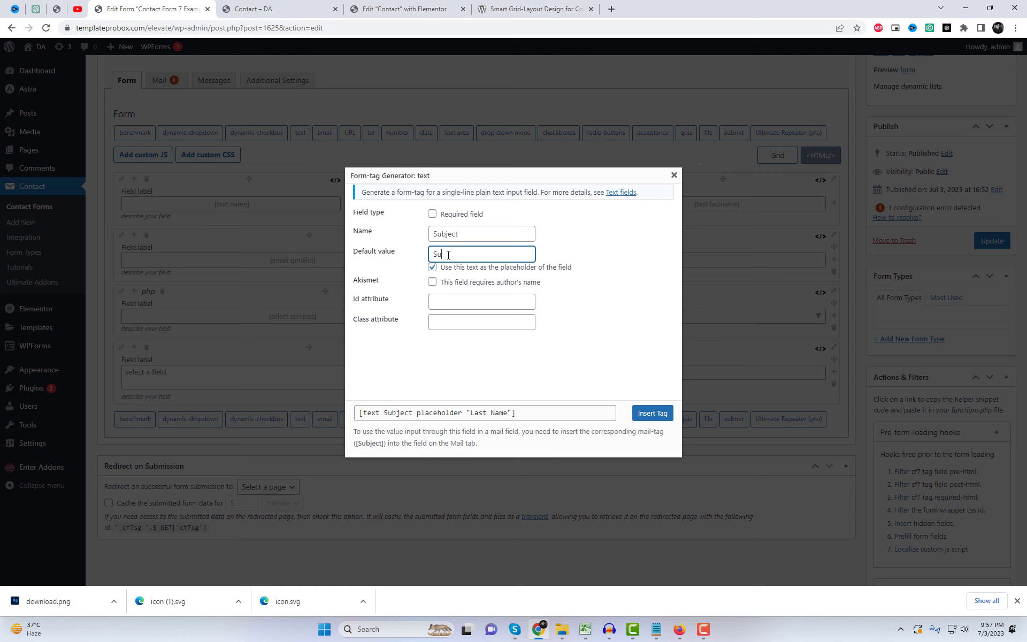
left_click(594, 363)
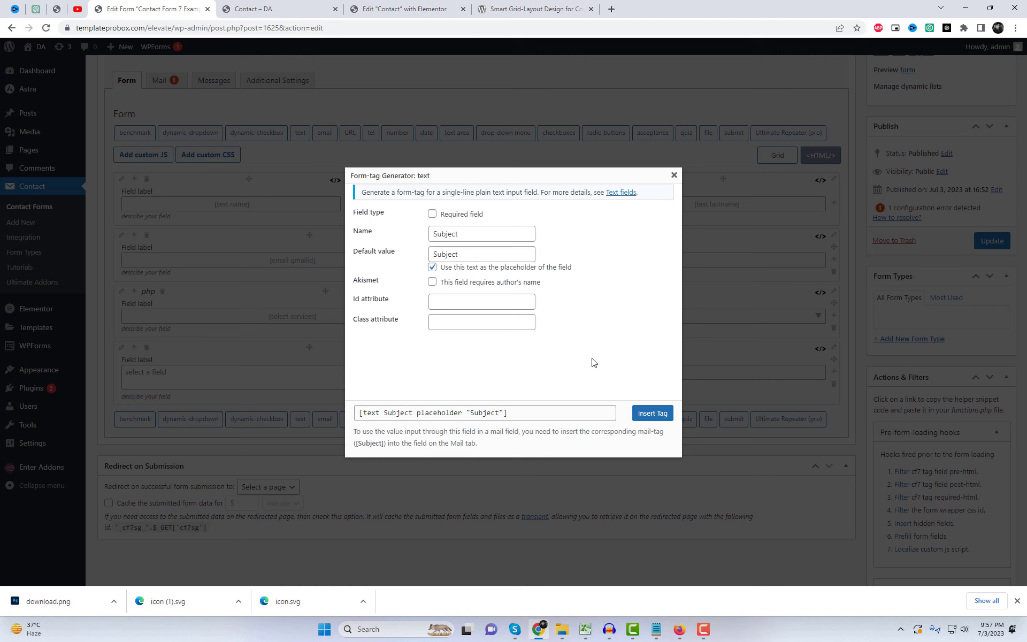
left_click(660, 419)
- Insert a URL field named "websiteurl" with the placeholder "Enter your website Address" in the fourth row's second column
left_click(650, 374)
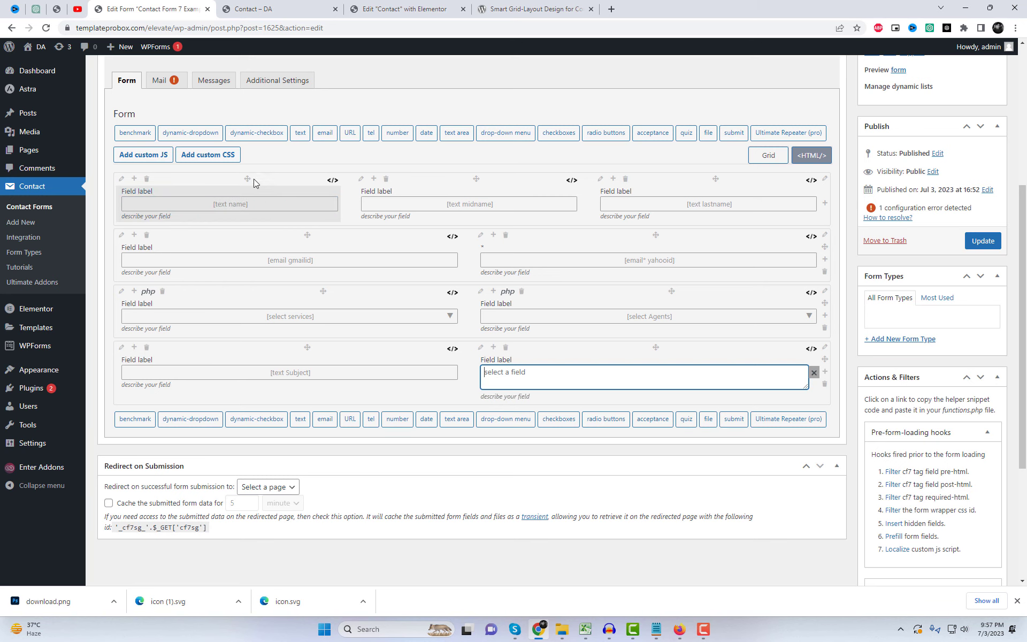
left_click(247, 134)
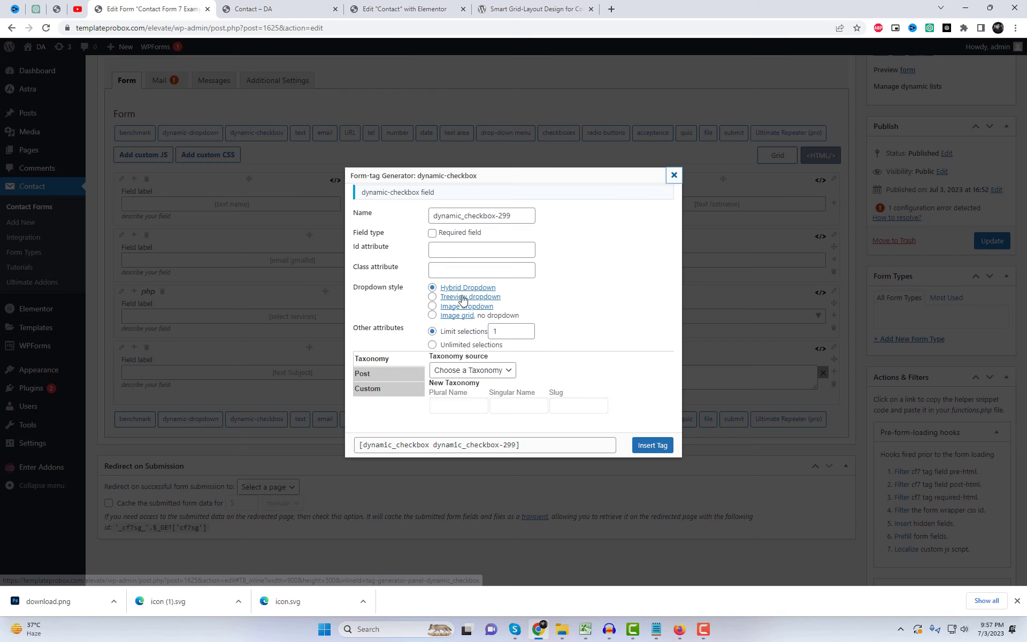
left_click(673, 175)
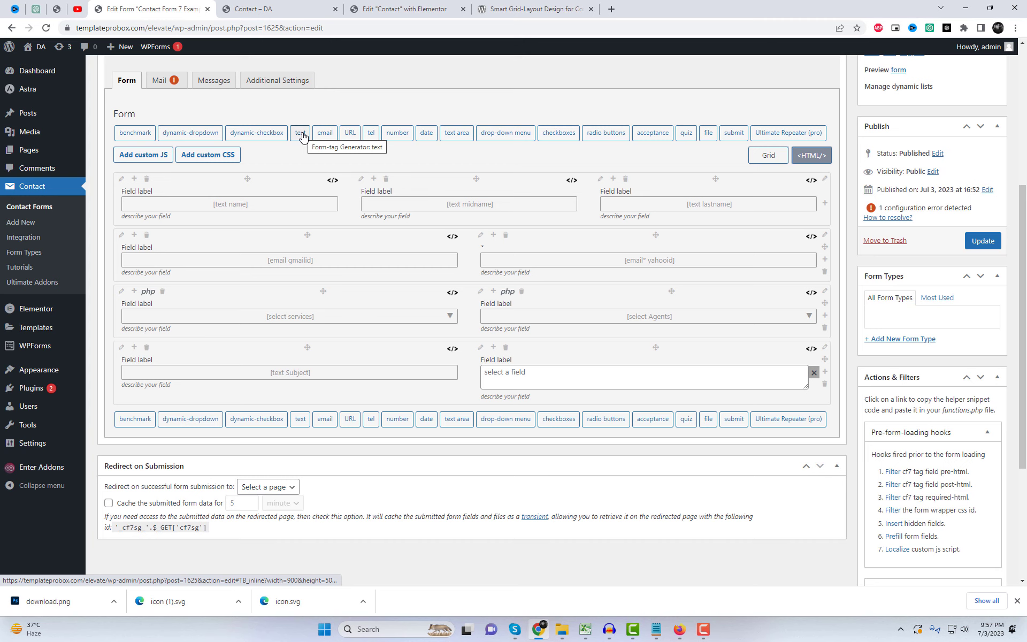
left_click(350, 132)
left_click_drag(460, 234, 395, 232)
type("We")
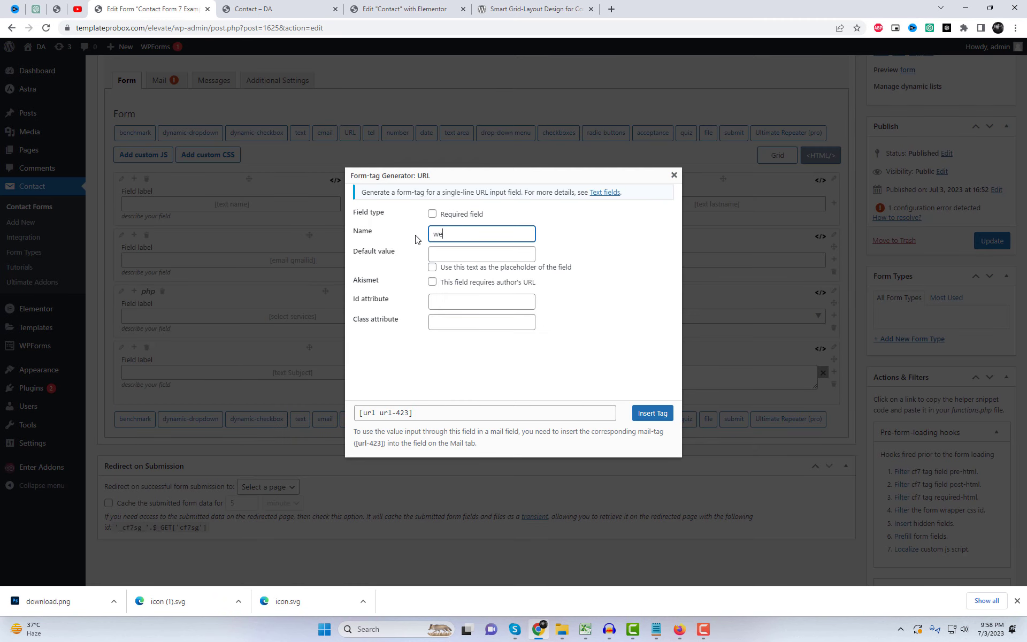
left_click(432, 268)
left_click(443, 255)
type("Enter Y")
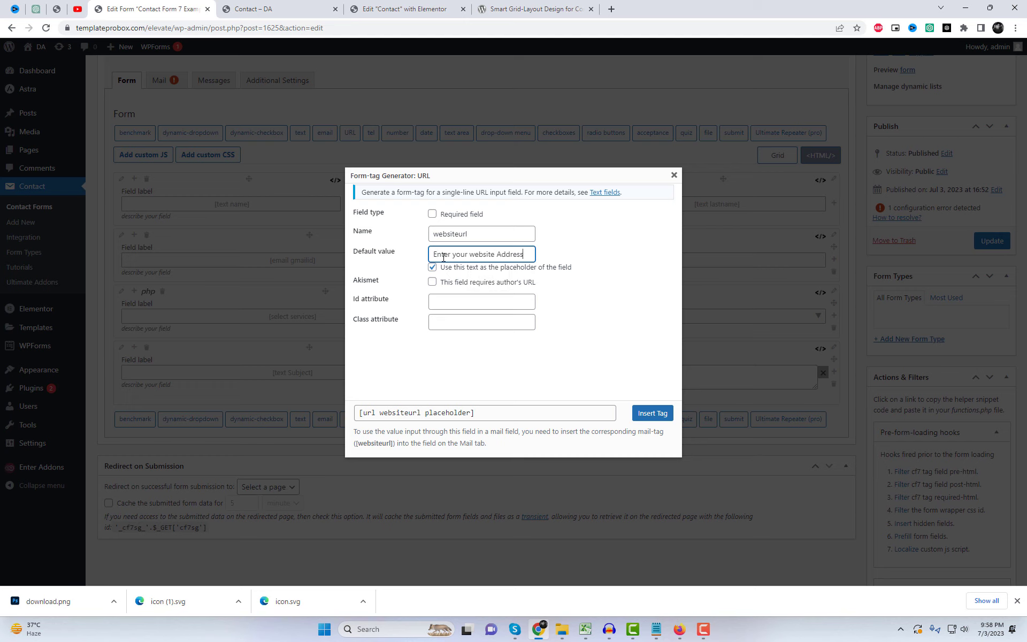
left_click(605, 338)
left_click(651, 415)
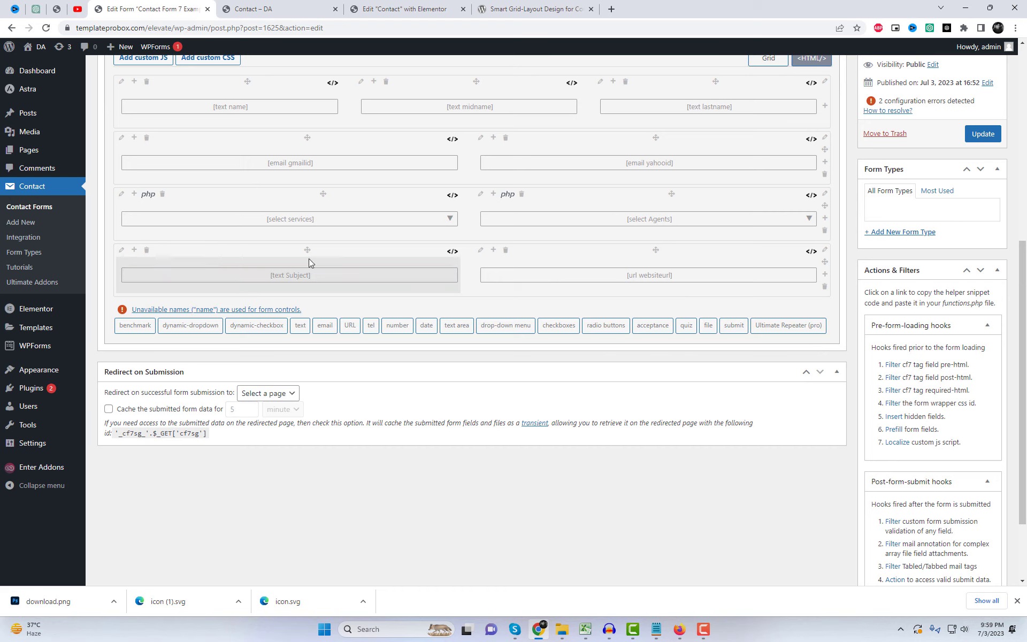
- Add a fifth, single-column row and insert a text area field named "textarea" in it
left_click(825, 274)
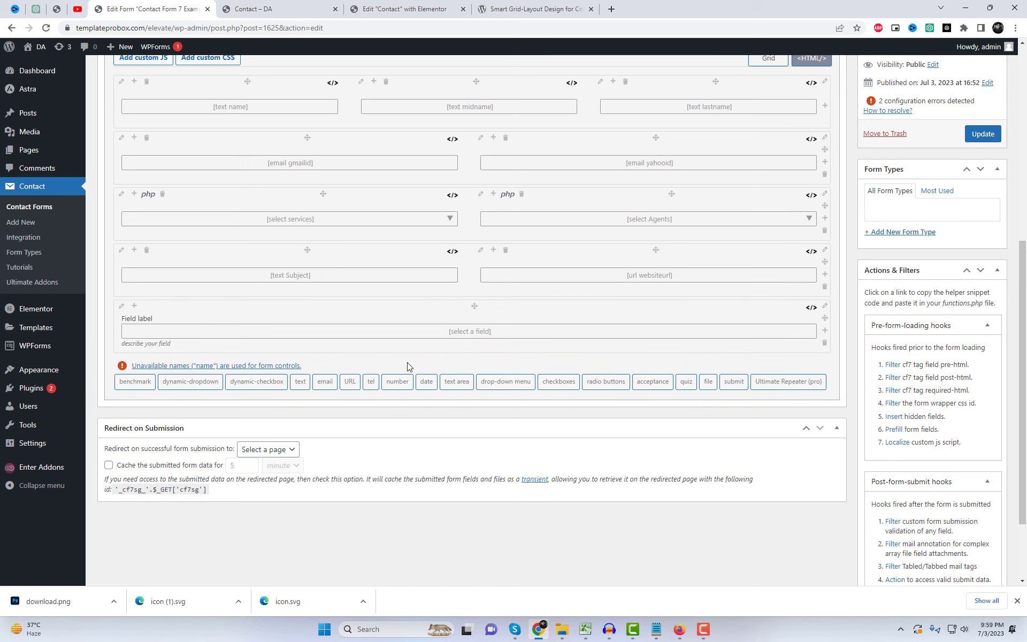
left_click(463, 332)
scroll(503, 343, "up", 2)
left_click(460, 143)
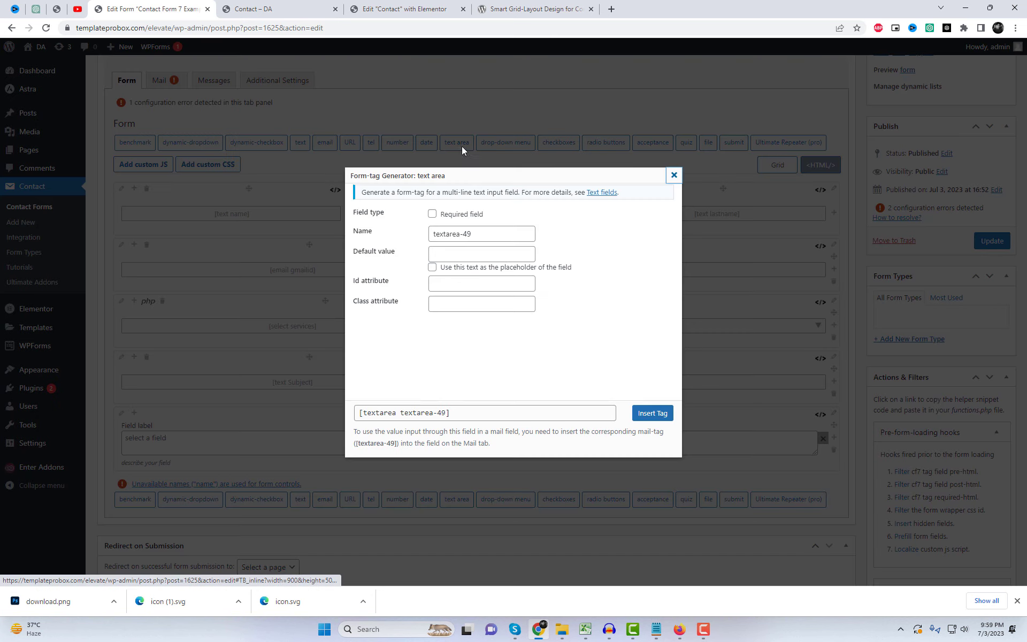
left_click(478, 236)
key("BackSpace")
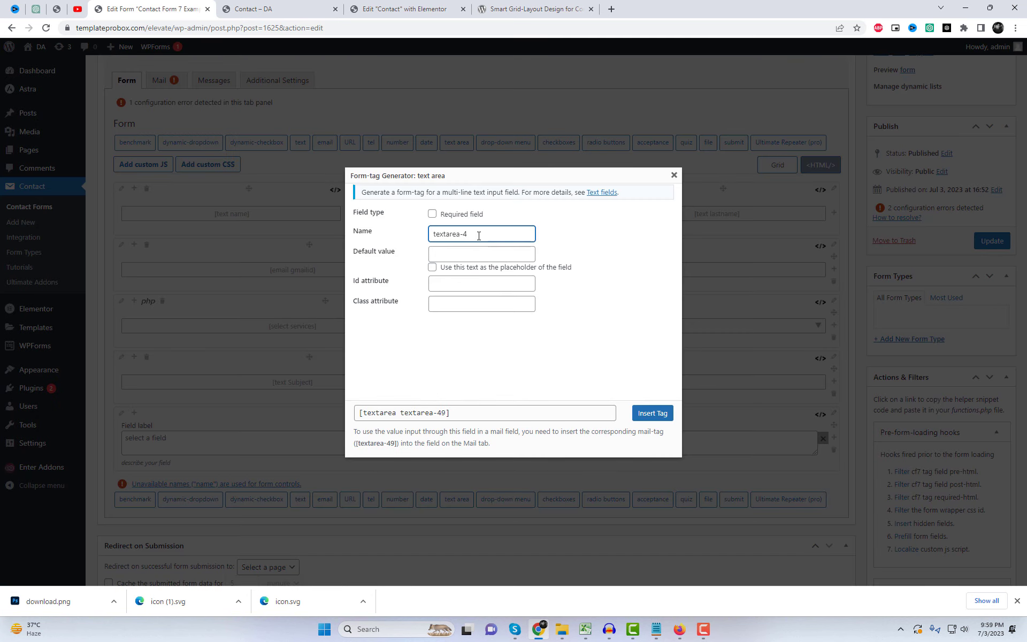
left_click(655, 413)
scroll(667, 475, "down", 2)
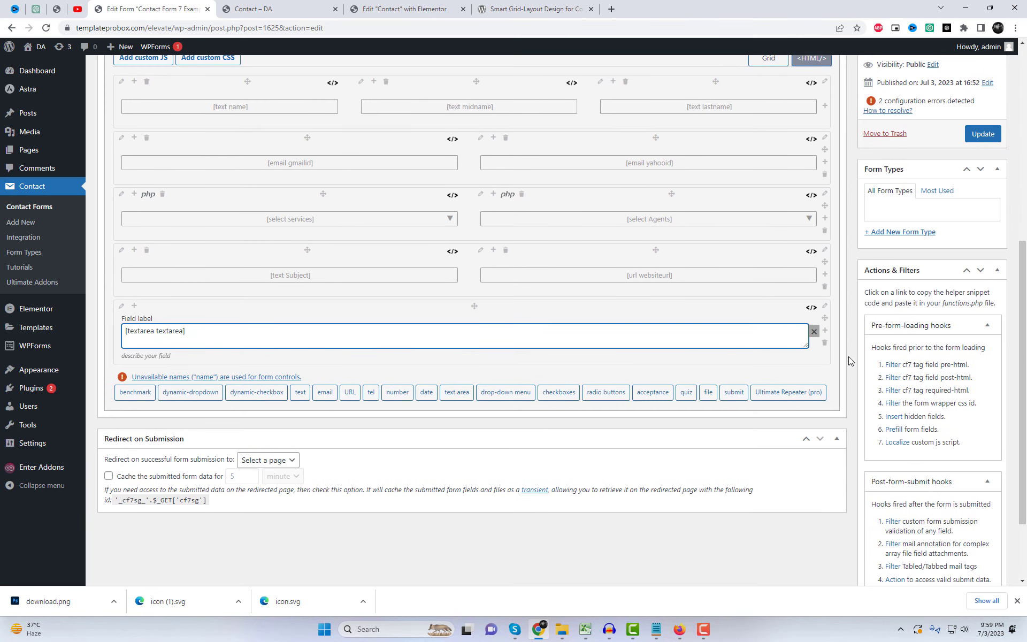
- Add a sixth, single-column row and insert a submit button labelled "Submit Form" in it
left_click(825, 332)
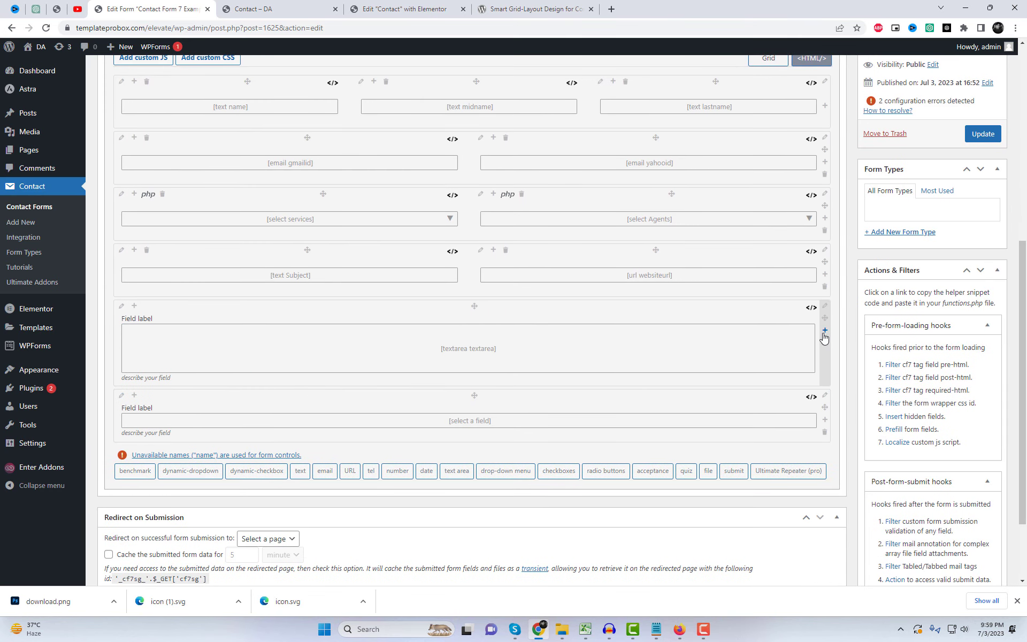
left_click(485, 421)
scroll(548, 361, "up", 3)
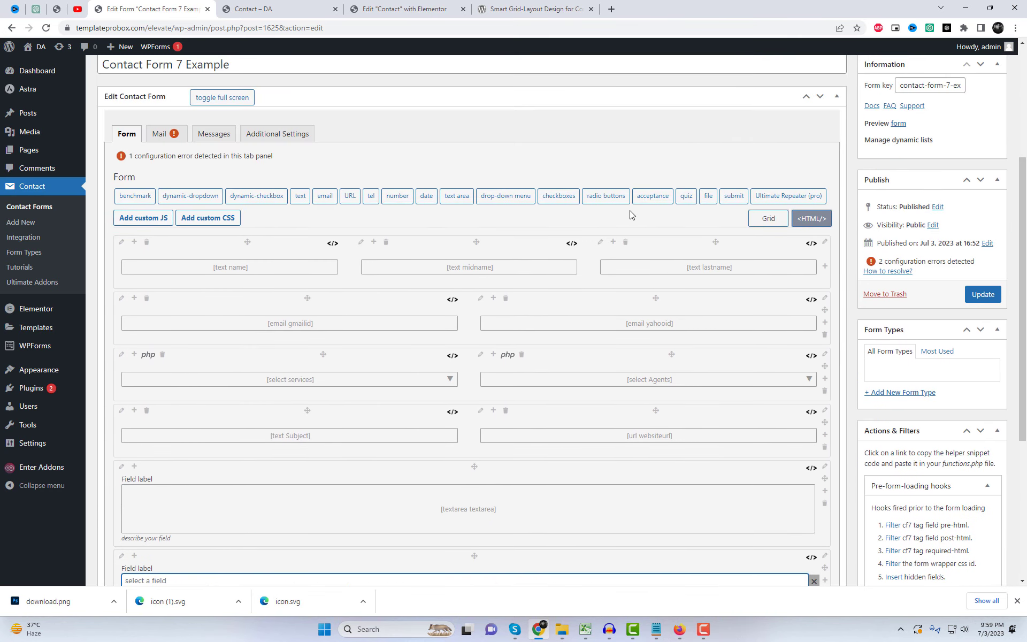
left_click(732, 197)
type("S")
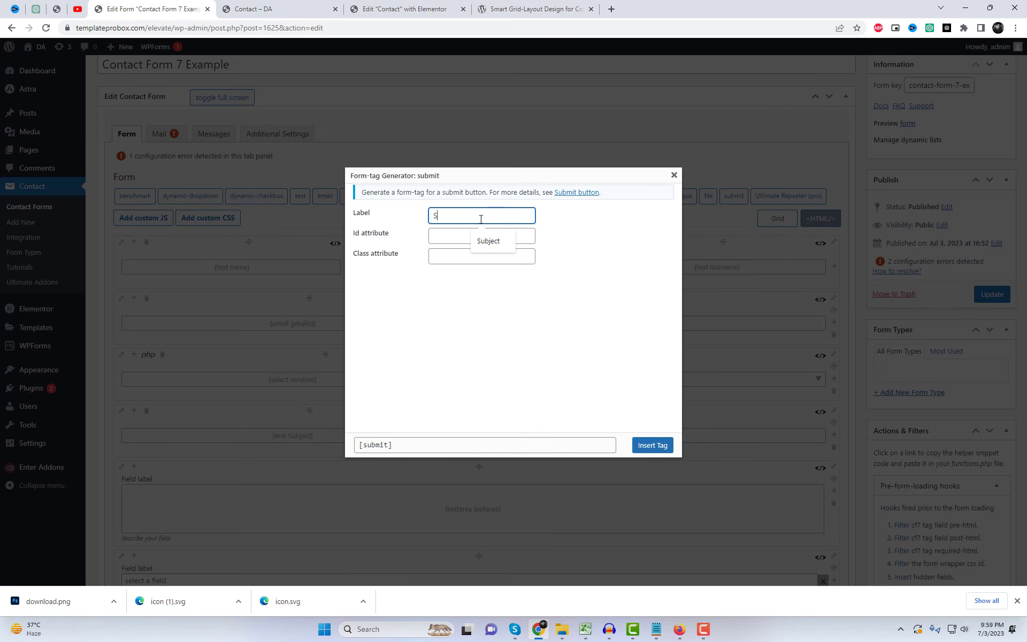
type("ubmit Form")
left_click(662, 446)
- Check the form's layout on the live Contact page and try the First Name and Middle Name fields
scroll(677, 447, "up", 1)
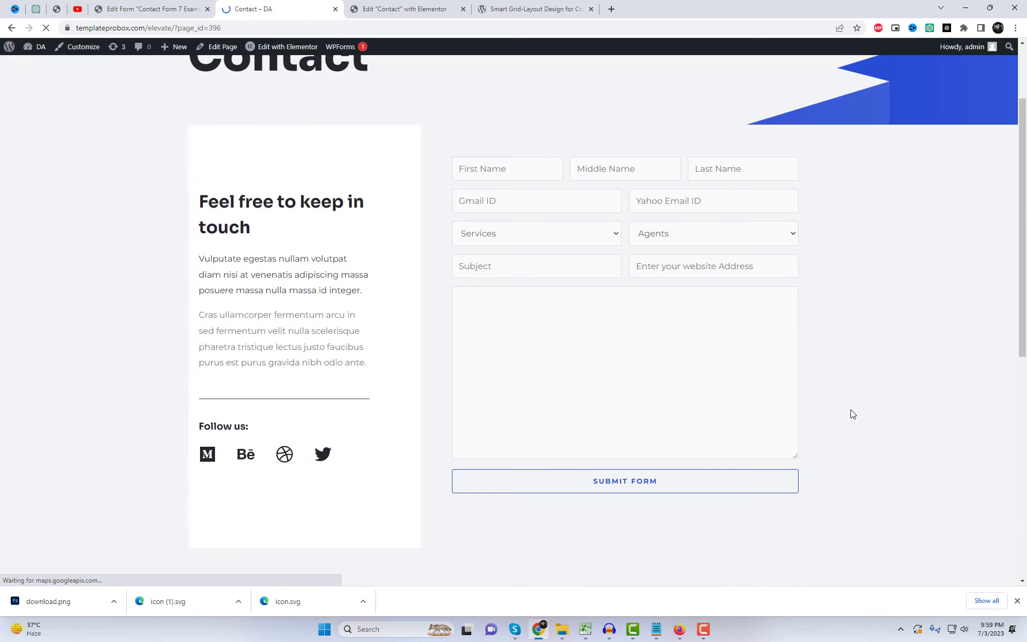
scroll(852, 414, "down", 1)
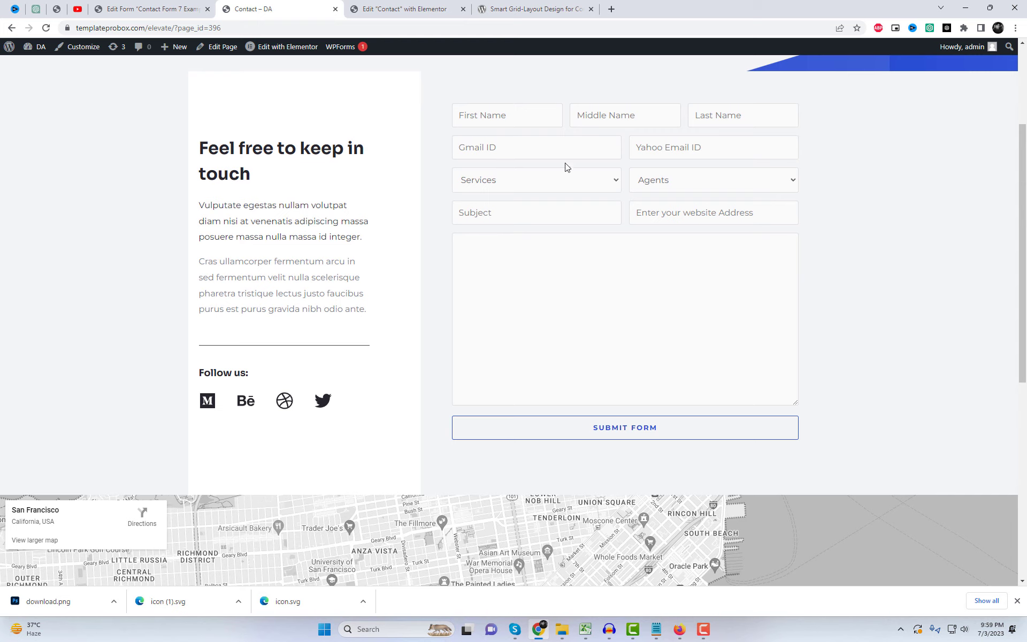
left_click(526, 122)
left_click(623, 119)
left_click(528, 109)
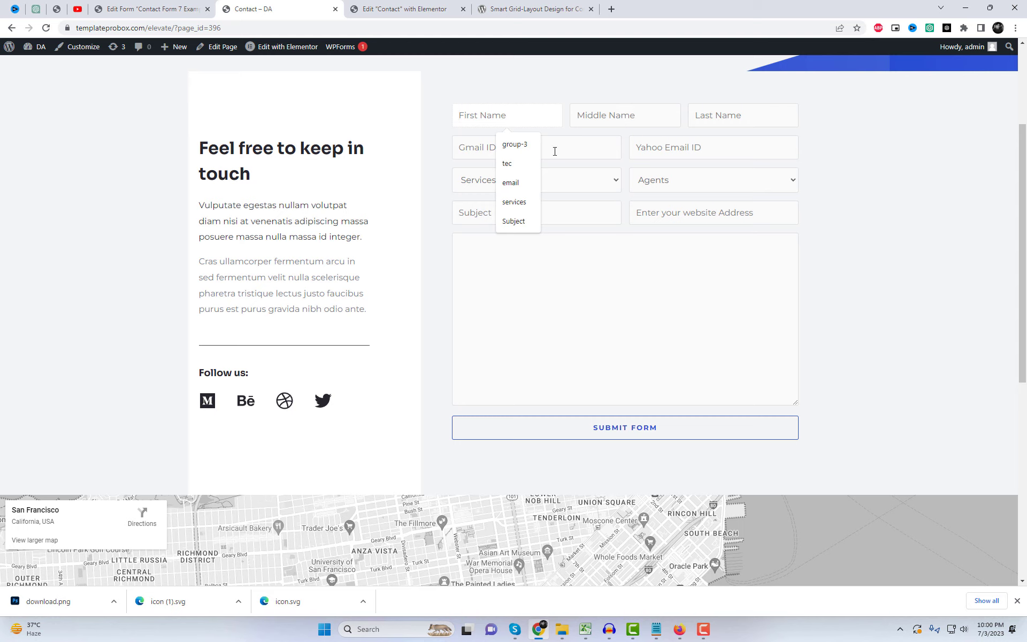
- Examine the Contact form's stacked layout in the mobile view, including the options of the Services drop-down
left_click(653, 426)
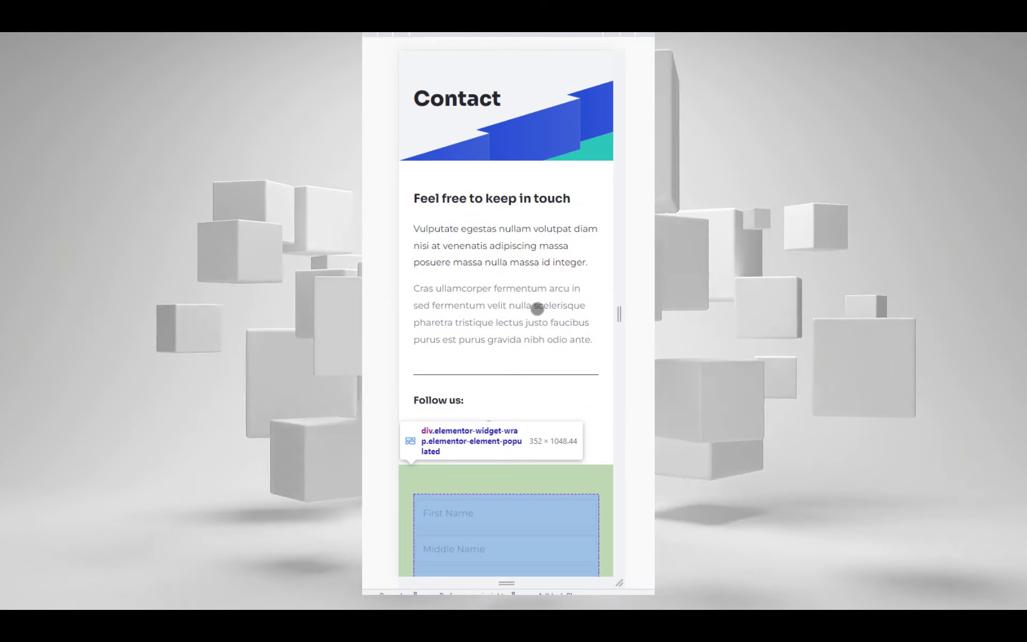
scroll(538, 309, "down", 5)
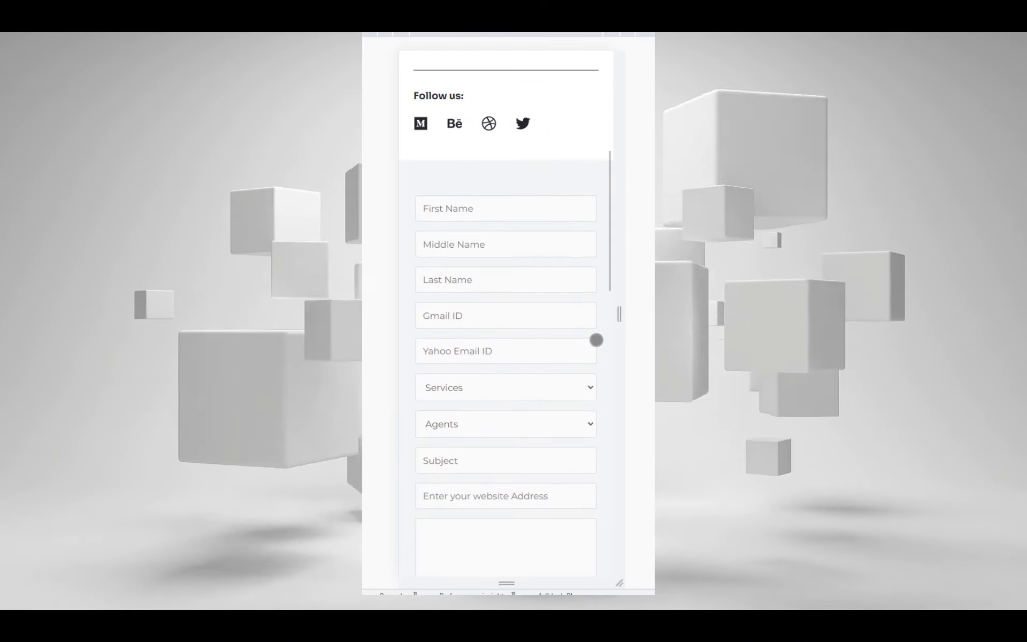
scroll(596, 332, "down", 4)
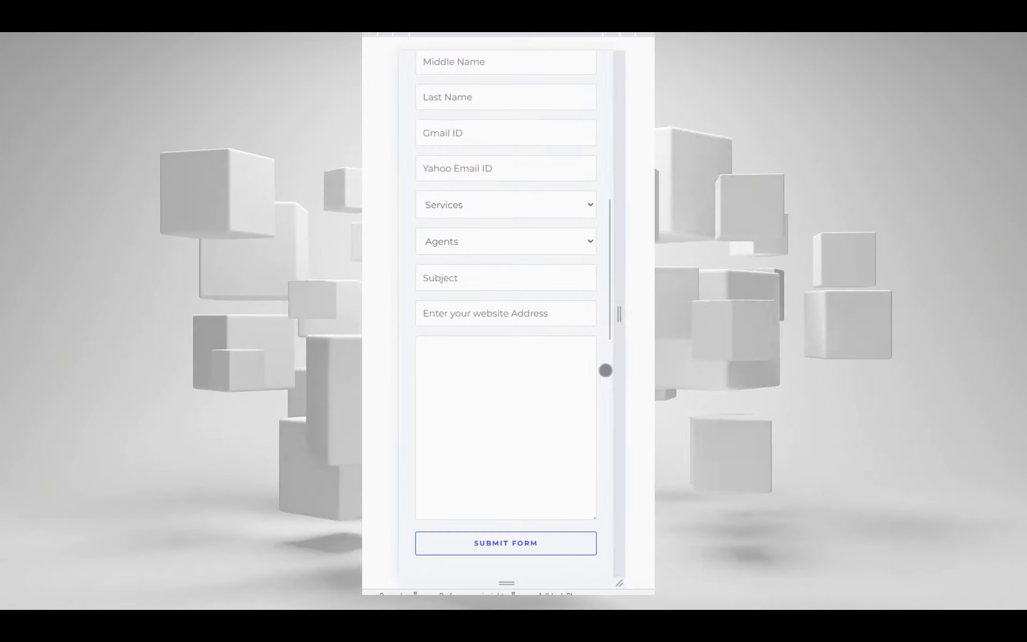
left_click(589, 238)
left_click(582, 206)
left_click(581, 211)
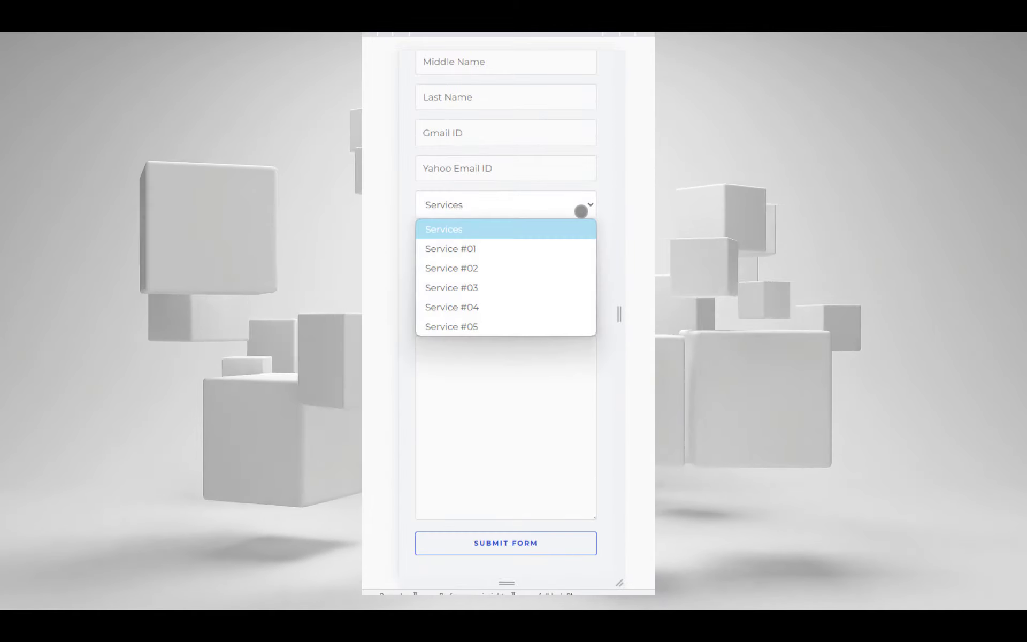
left_click(581, 212)
scroll(573, 270, "up", 1)
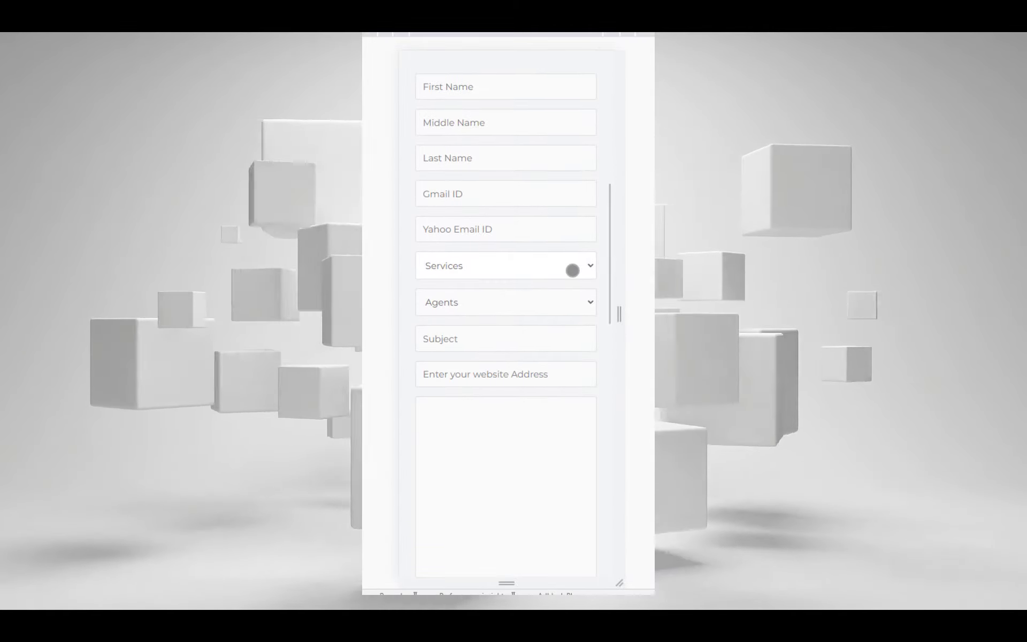
scroll(572, 270, "up", 2)
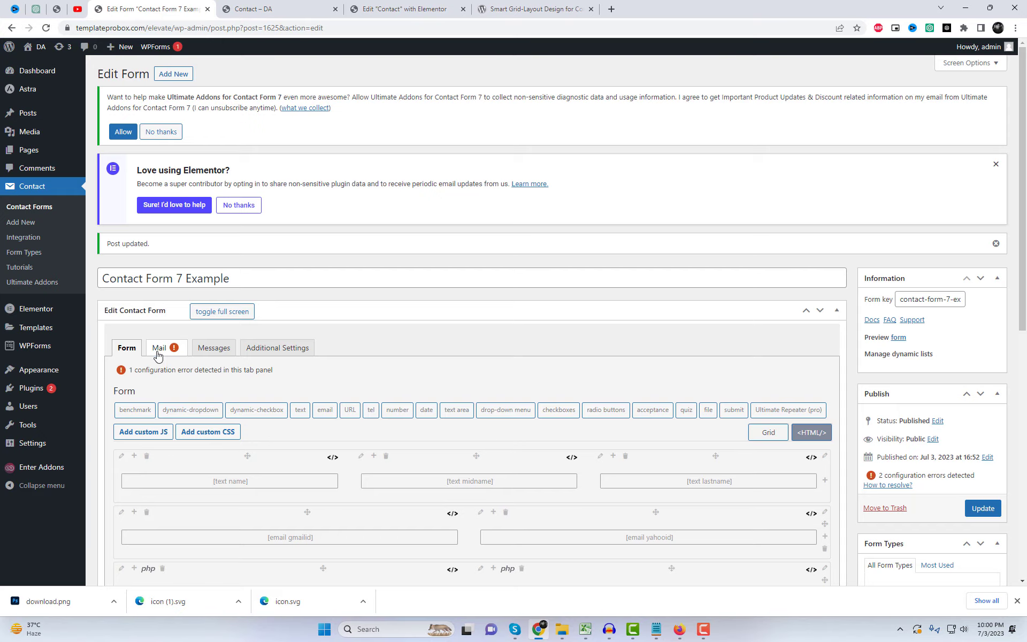
- In the form's mail template, replace [your-name] with [name] on the message body's From line
key("Right")
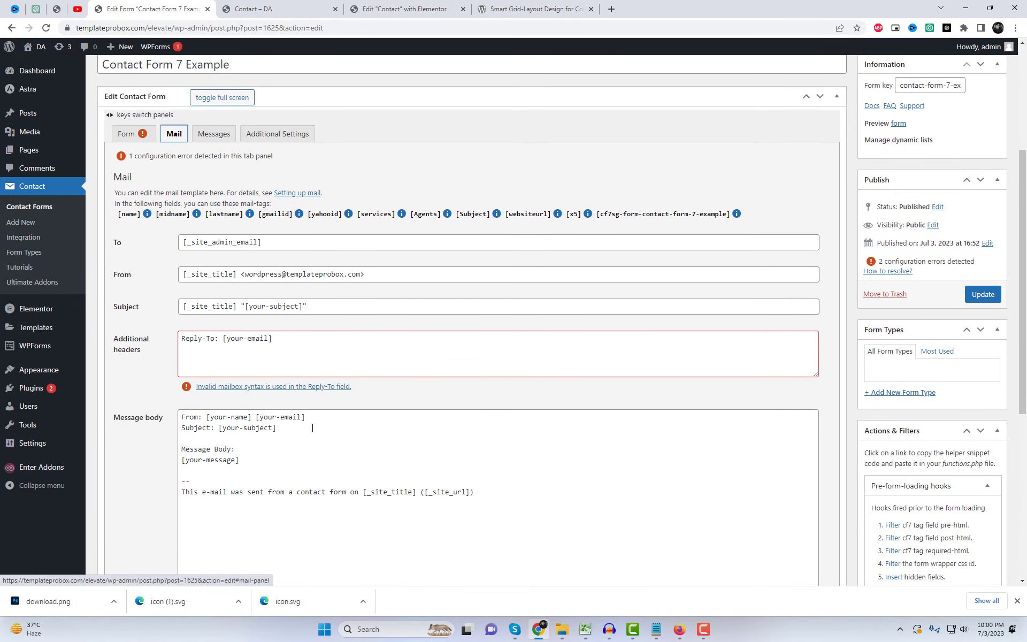
left_click_drag(118, 216, 142, 219)
key("ctrl+c")
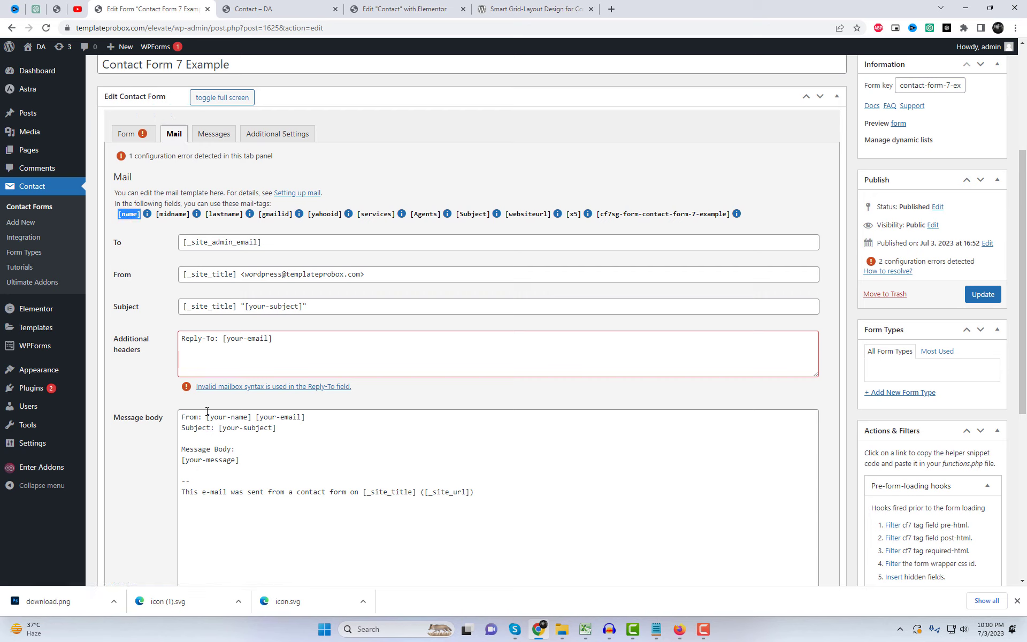
left_click_drag(207, 418, 248, 418)
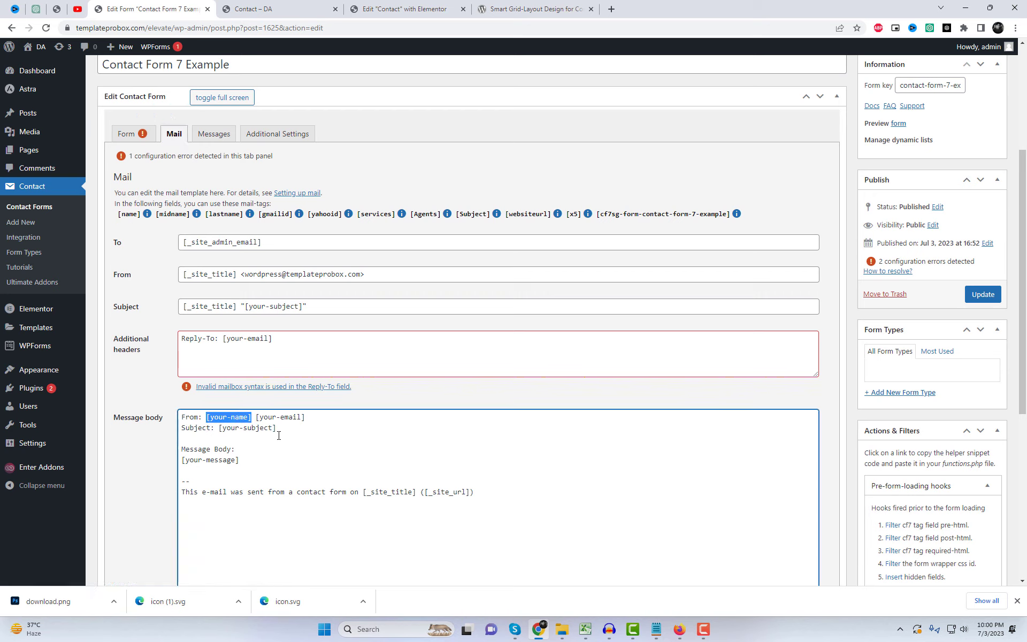
key("ctrl+v")
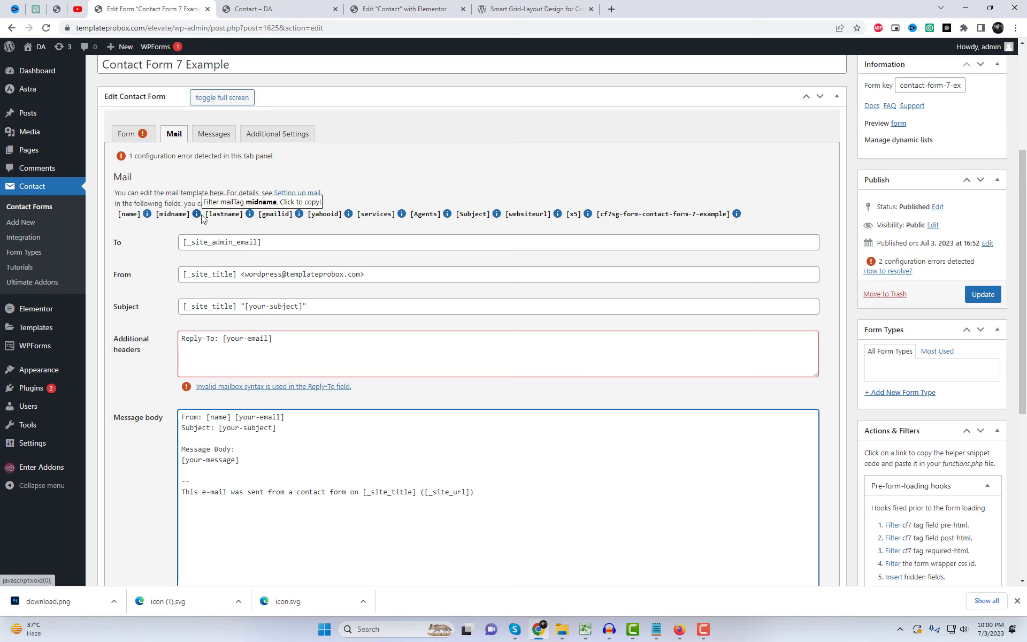
- Add the [midname] and [lastname] mail-tags after [name] on the message body's From line
left_click(167, 214)
key("ctrl+c")
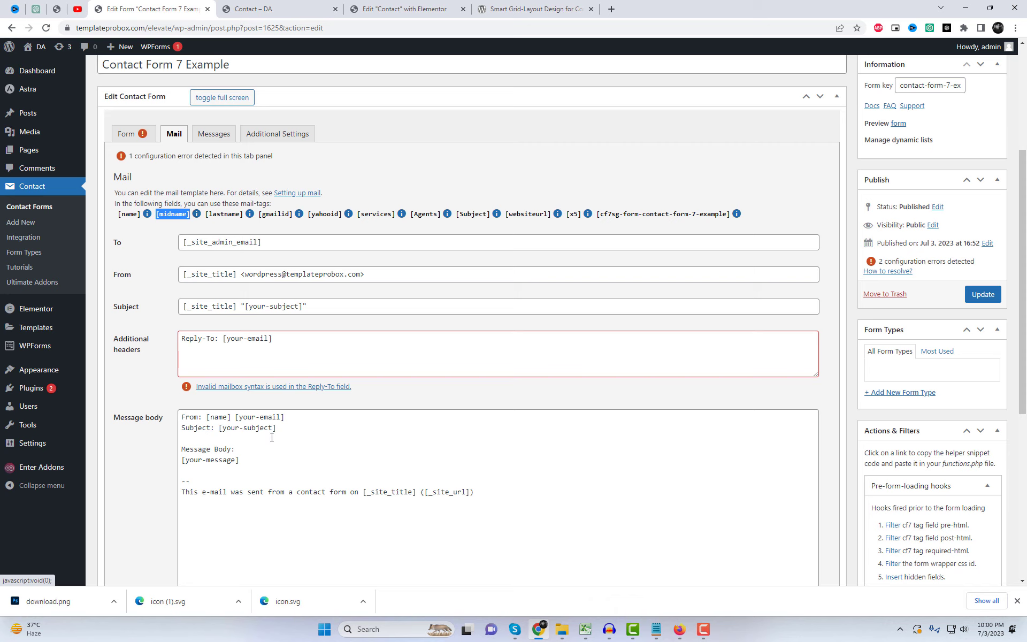
left_click(233, 416)
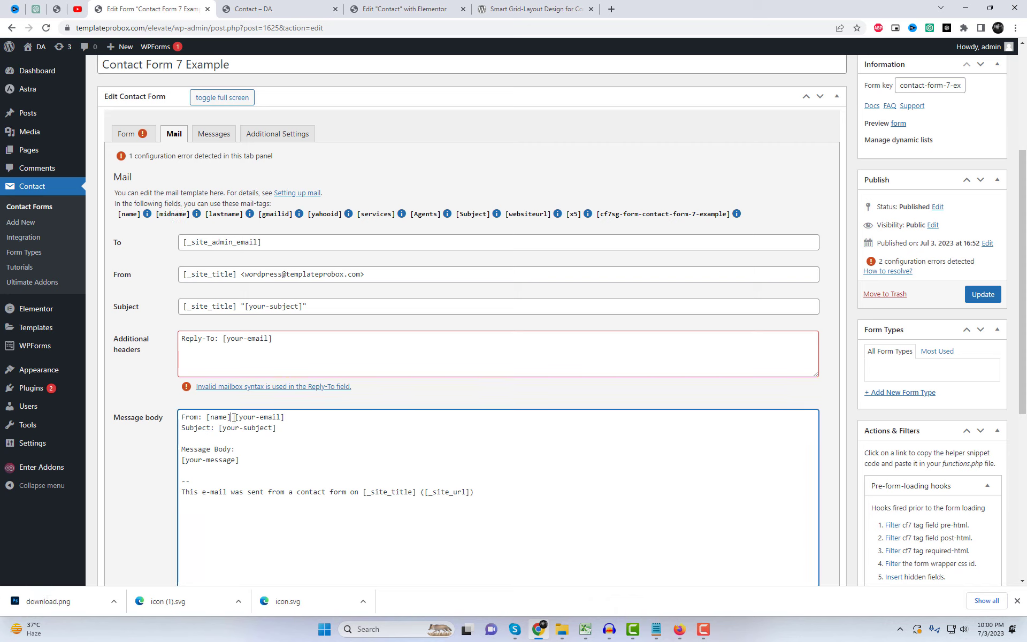
key("ctrl+v")
left_click(223, 214)
key("ctrl+c")
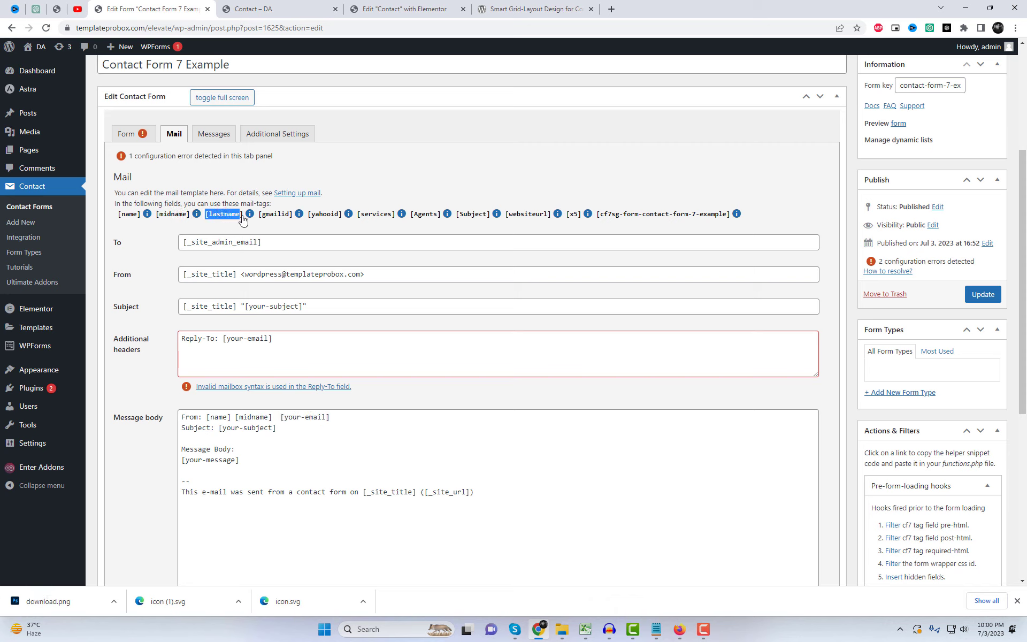
left_click(278, 416)
key("ctrl+v")
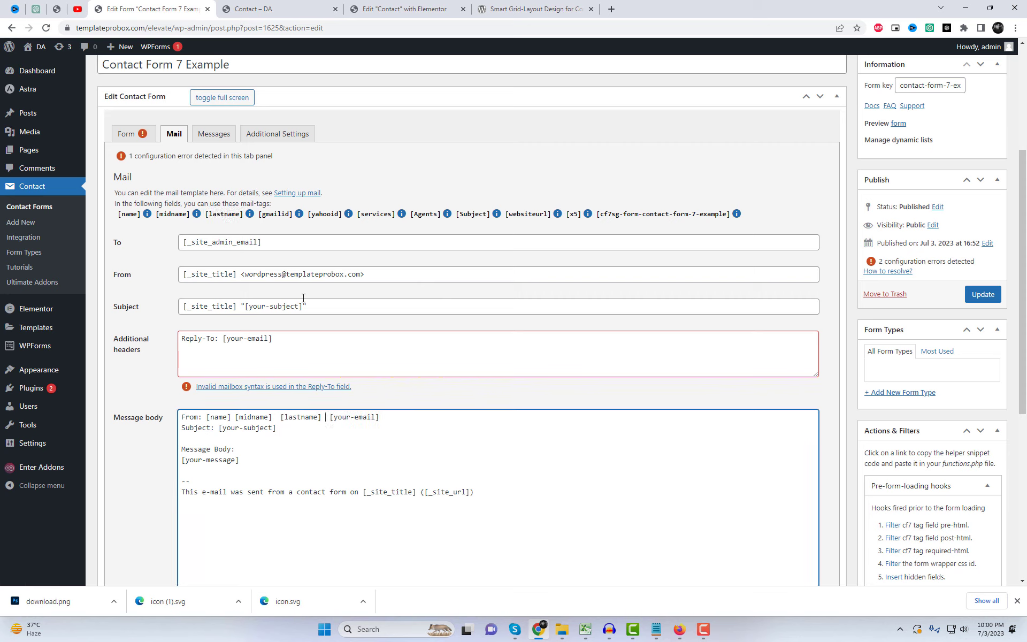
- Replace [your-email] with the [gmailid] mail-tag on the message body's From line
left_click(263, 214)
key("ctrl+c")
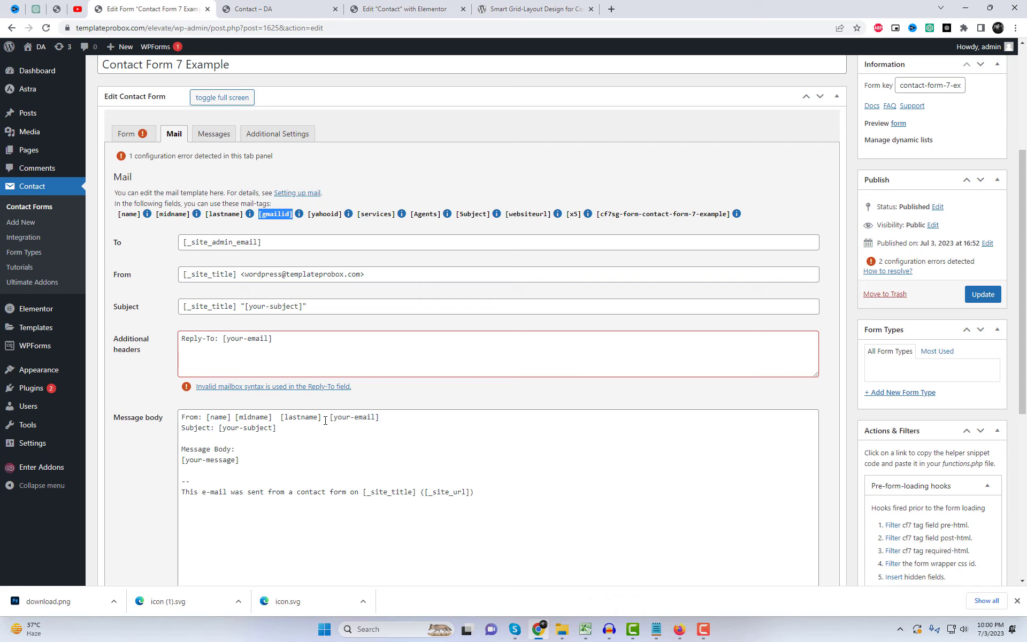
left_click_drag(328, 417, 387, 416)
key("ctrl+v")
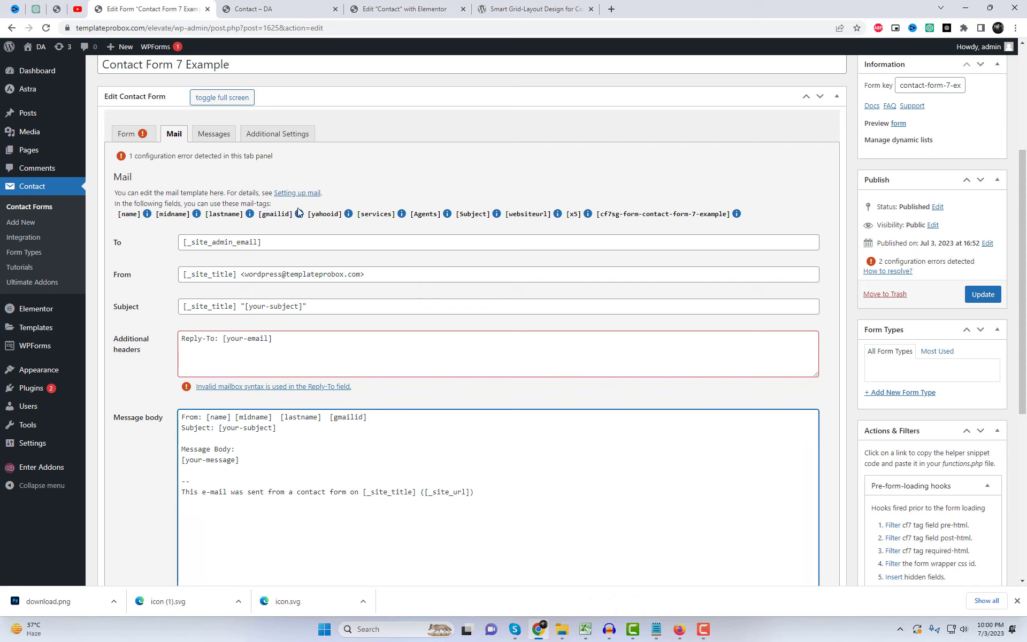
- Add the line "Yahoo ID: [yahooid]" below the Subject line in the message body, separated by a blank line
left_click_drag(308, 214, 342, 222)
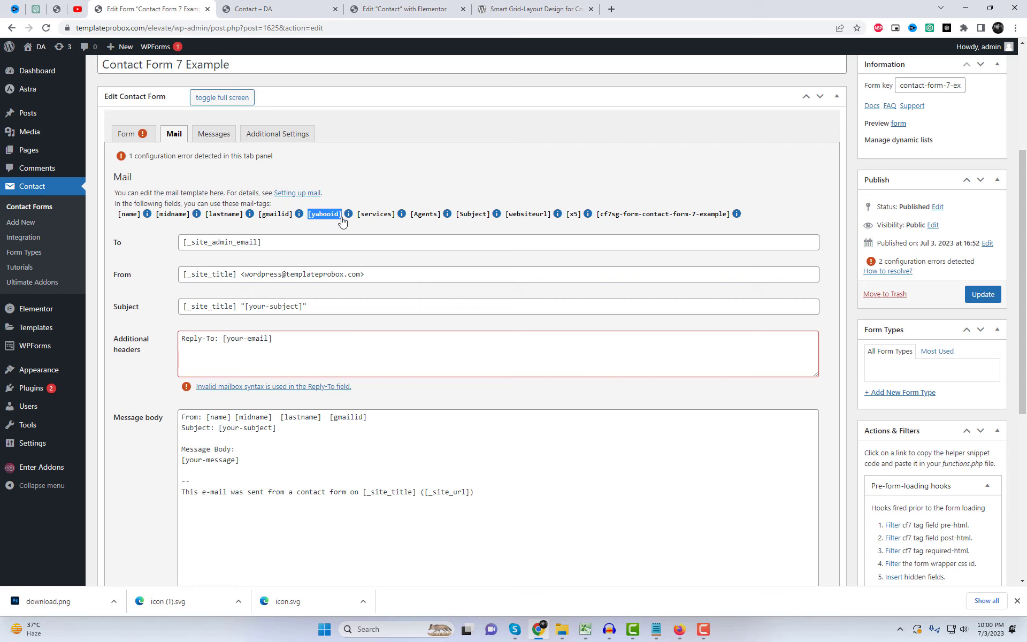
left_click(295, 429)
key("Return")
key("Return")
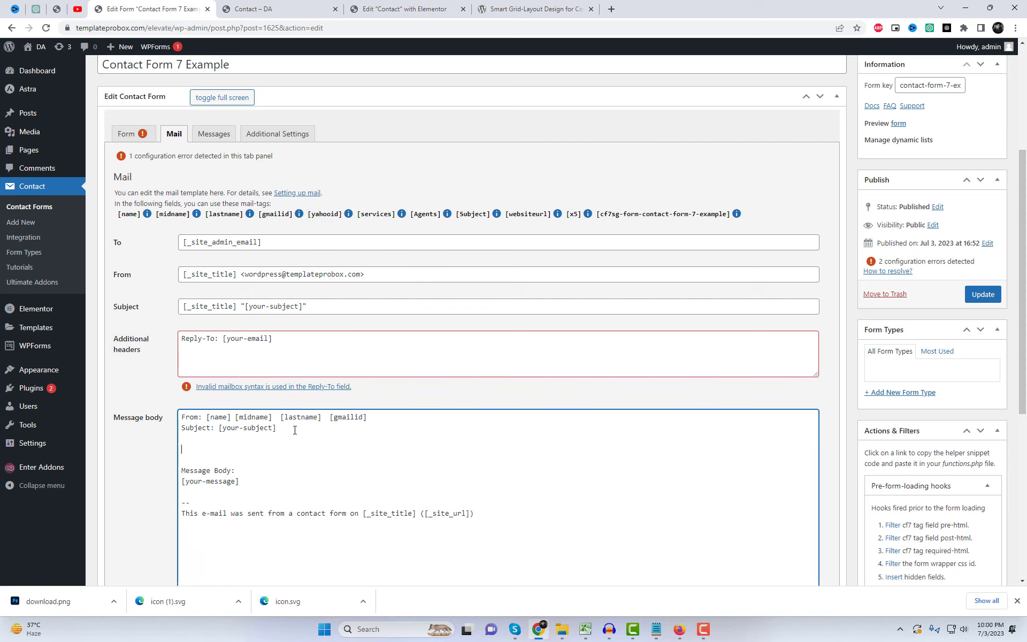
type("Ya")
key("BackSpace")
type("oo ID:")
type("[yahooid]")
- Add the line "Services: [services]" below the Yahoo ID line in the message body
left_click(376, 215)
key("ctrl+c")
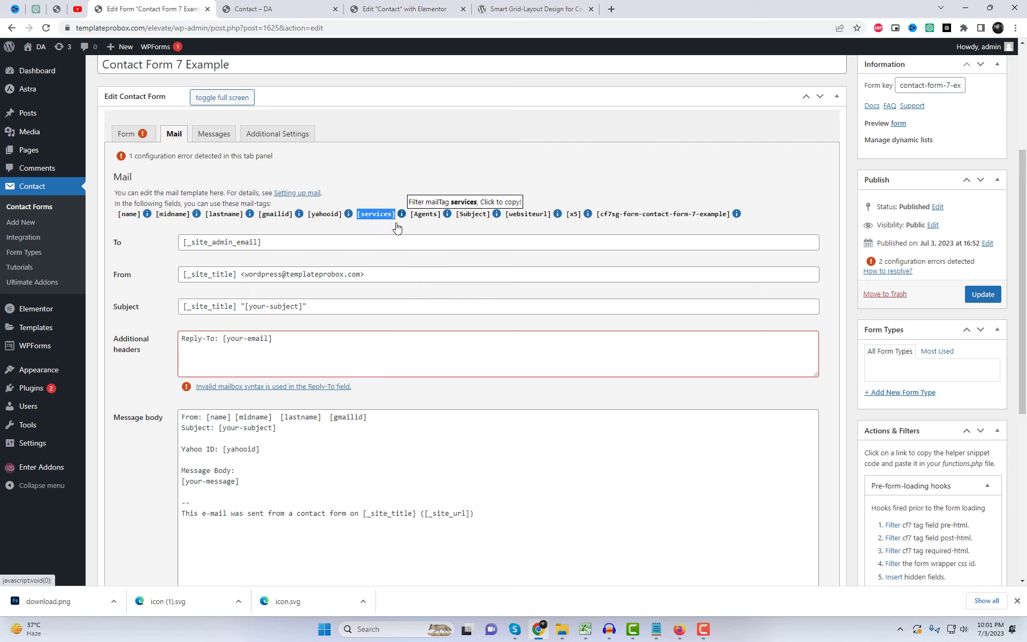
left_click(272, 450)
key("Return")
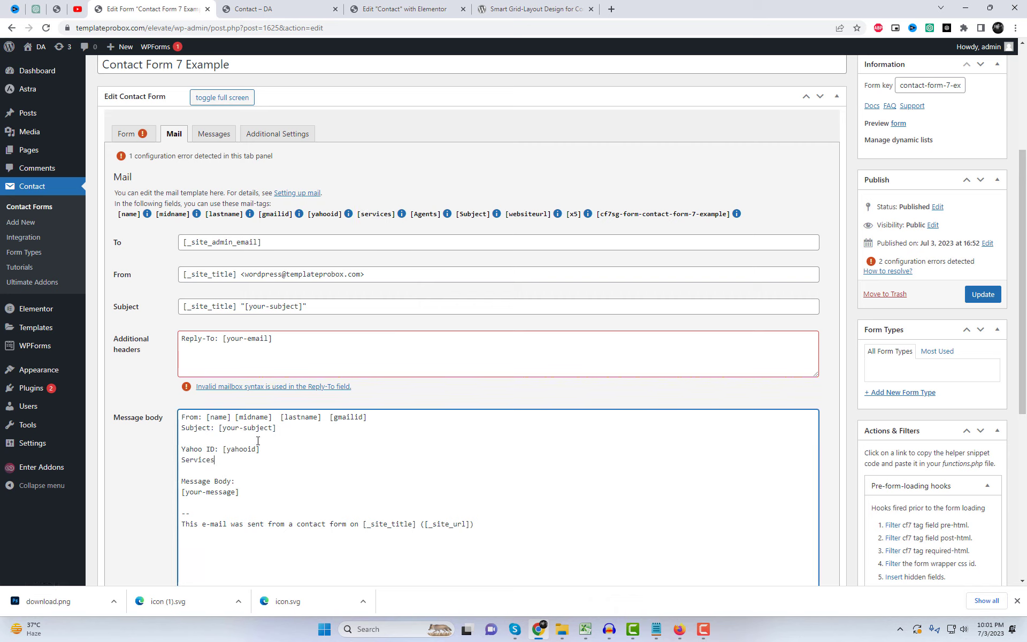
type("Services:")
key("ctrl+v")
- Add the line "Agents: [Agents]" below the Services line in the message body
left_click(423, 214)
key("ctrl+c")
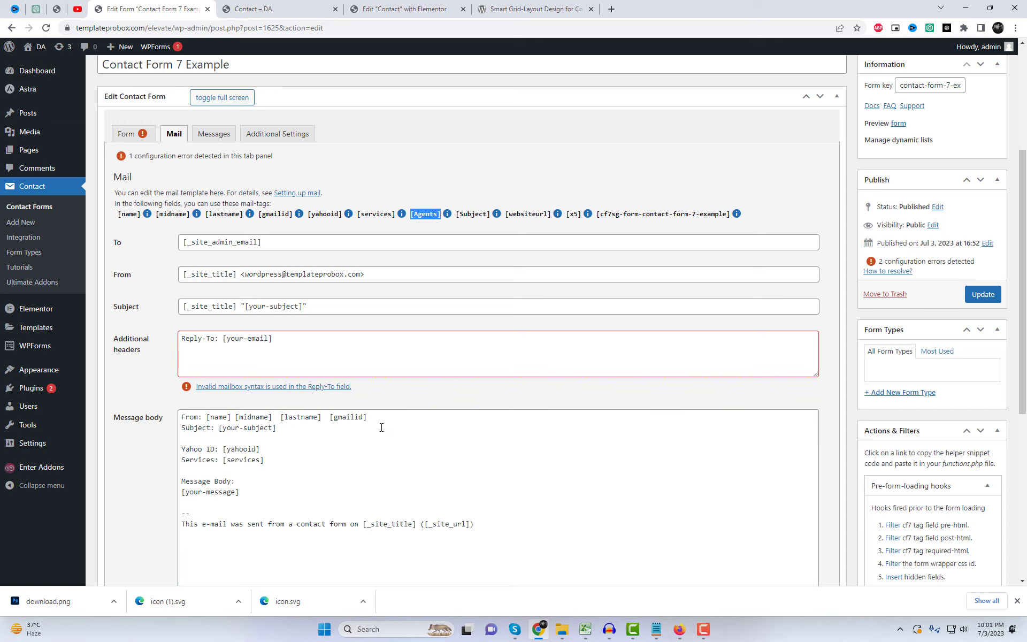
left_click(275, 457)
key("Return")
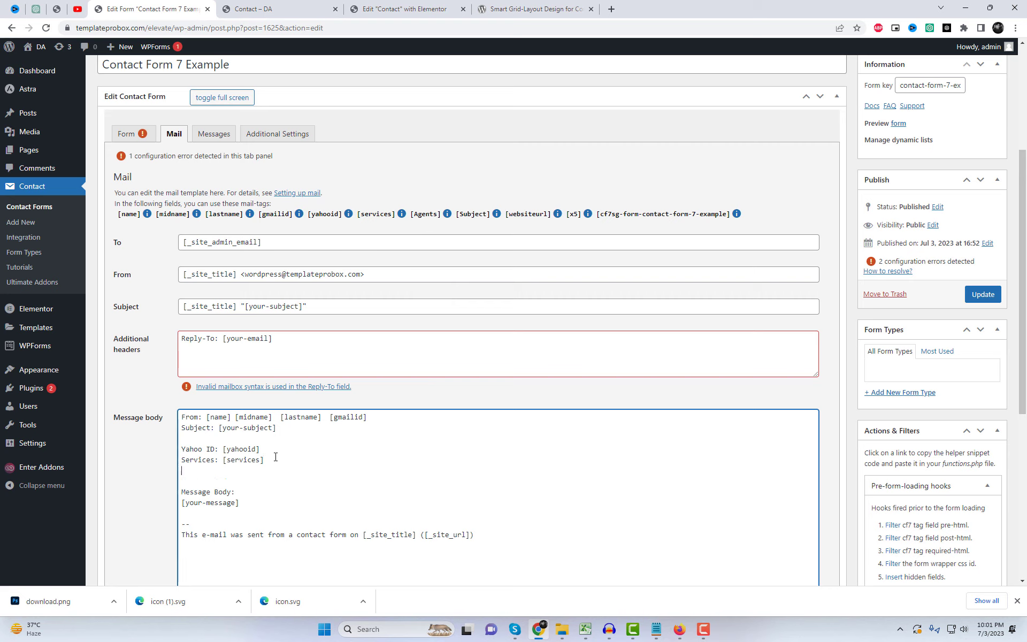
key("ctrl+v")
left_click(182, 471)
type("Agents:")
- Replace [your-subject] with the [Subject] mail-tag in both the message body and the mail's Subject field
left_click_drag(447, 214, 490, 221)
key("ctrl+c")
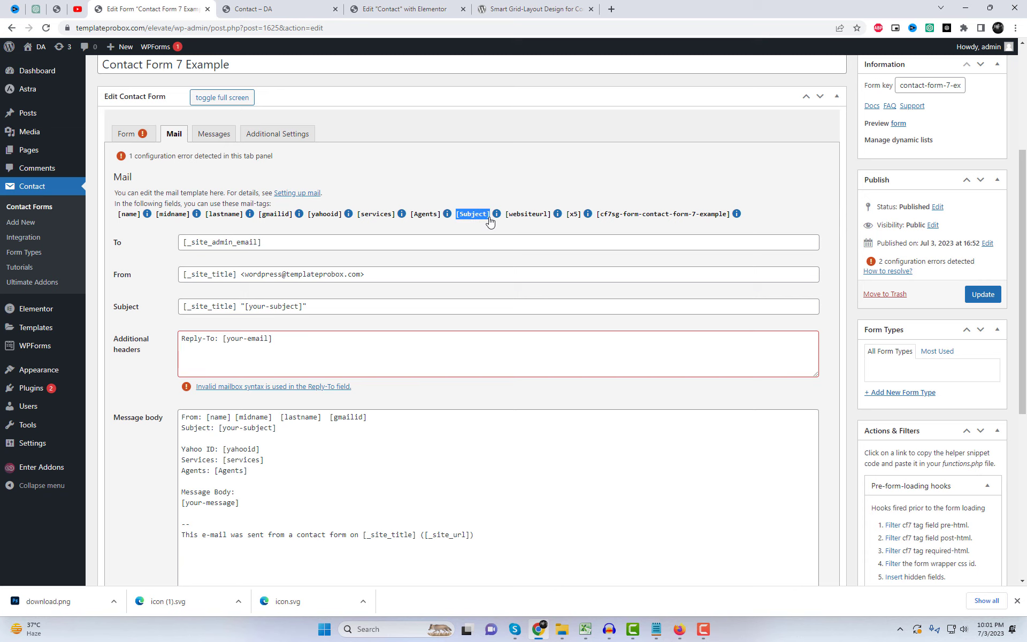
scroll(264, 381, "down", 2)
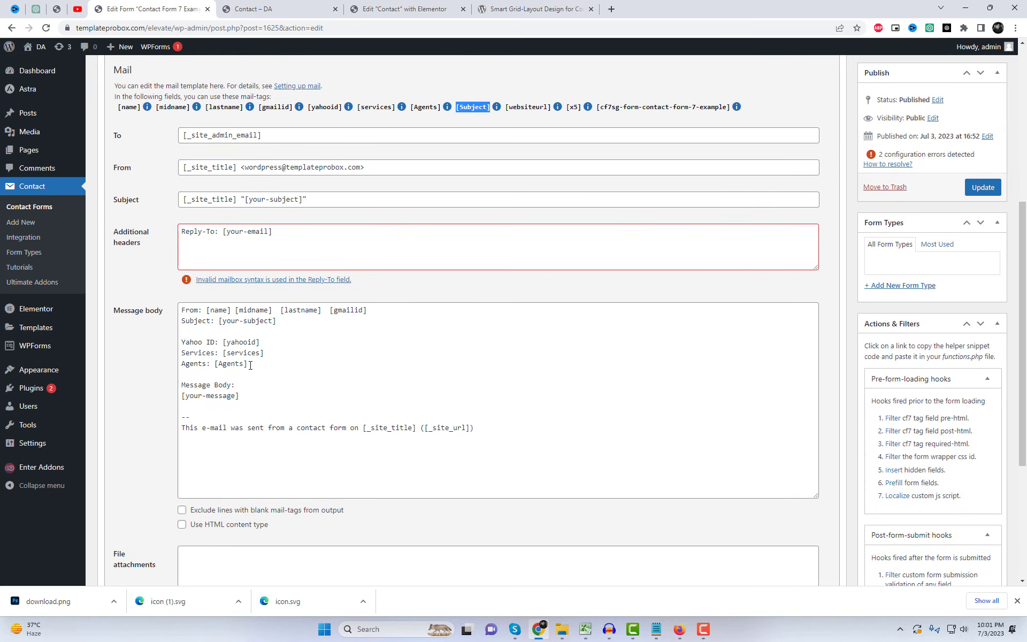
left_click_drag(222, 321, 308, 317)
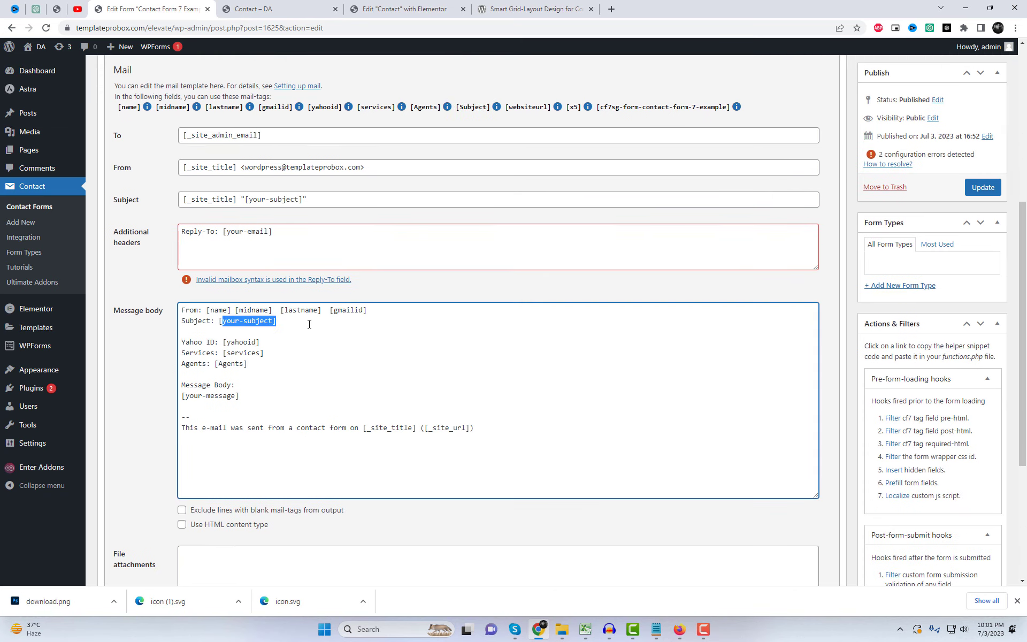
key("ctrl+v")
scroll(300, 321, "up", 2)
left_click_drag(245, 307, 303, 307)
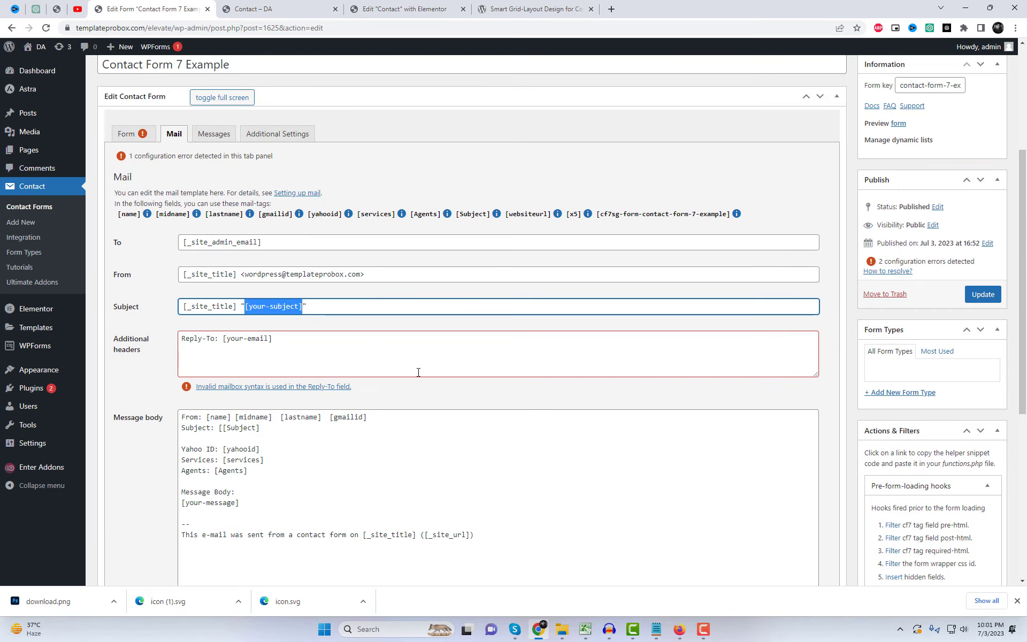
key("ctrl+v")
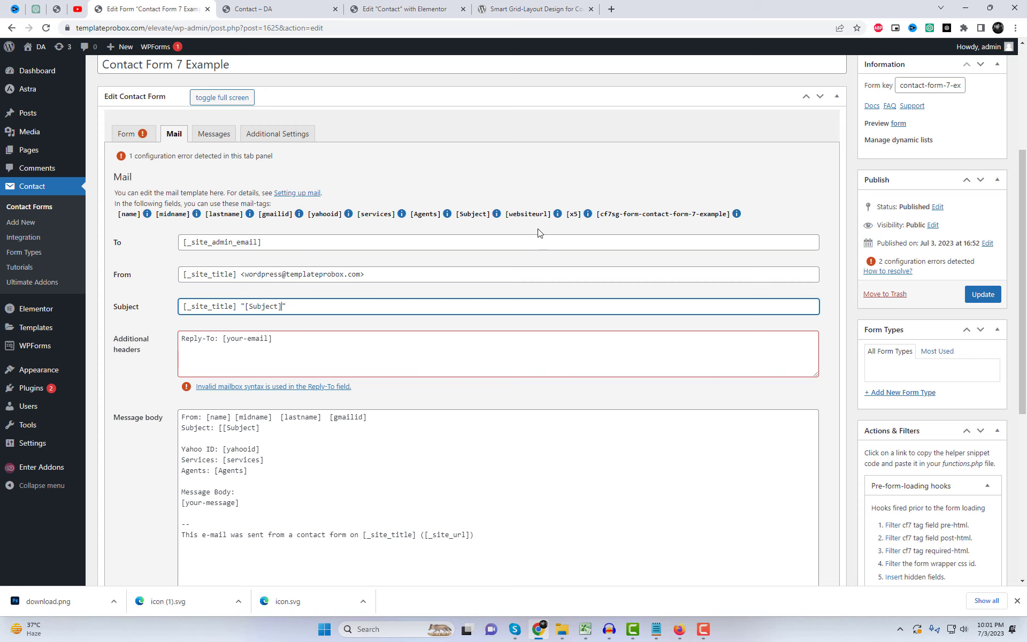
- Add the line "Website URL: [websiteurl]" above Message Body and remove the extra bracket before [Subject] in the message body
left_click(513, 216)
key("ctrl+c")
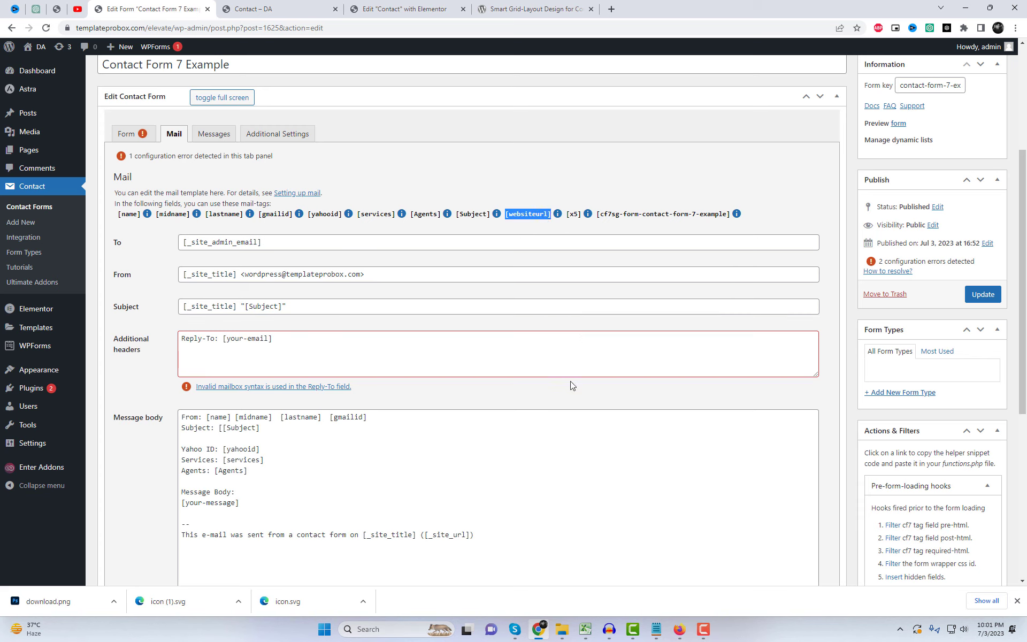
scroll(572, 385, "down", 3)
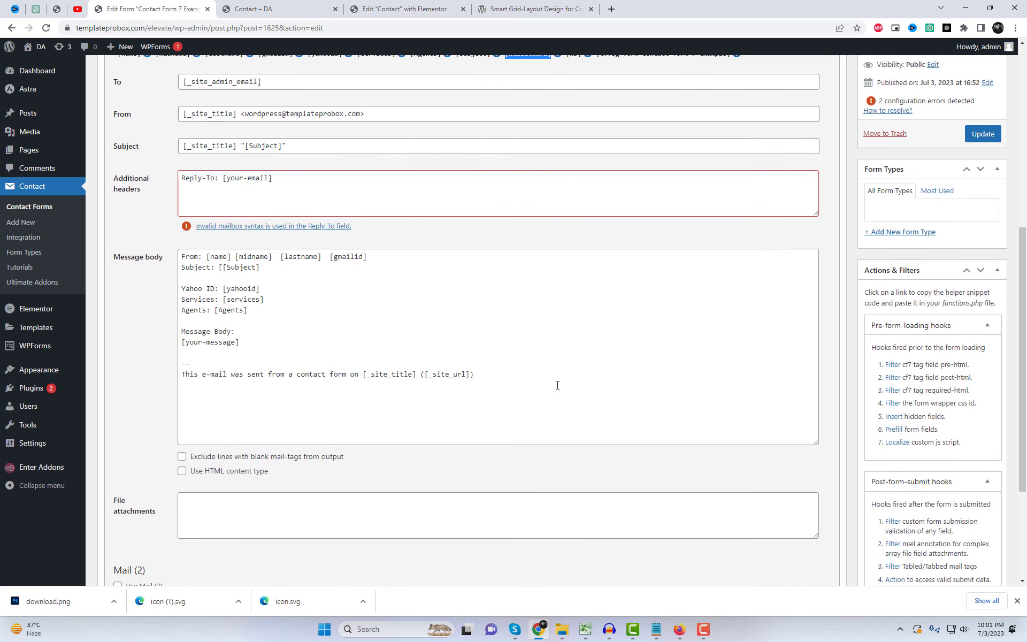
left_click(246, 344)
key("Return")
key("ctrl+v")
left_click_drag(239, 353, 165, 359)
key("ctrl+c")
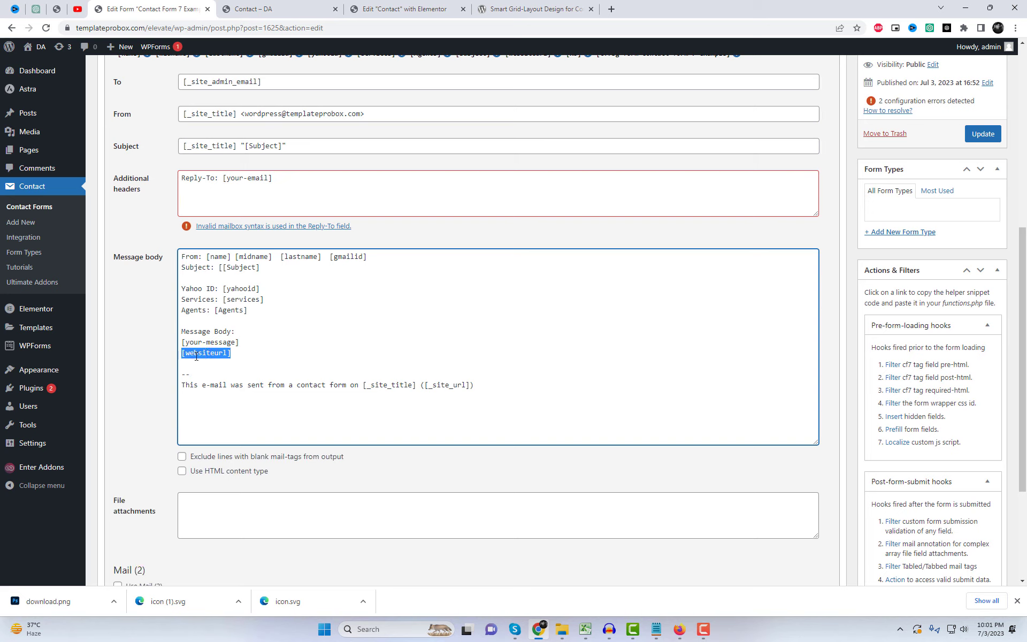
key("BackSpace")
key("Return")
key("ctrl+v")
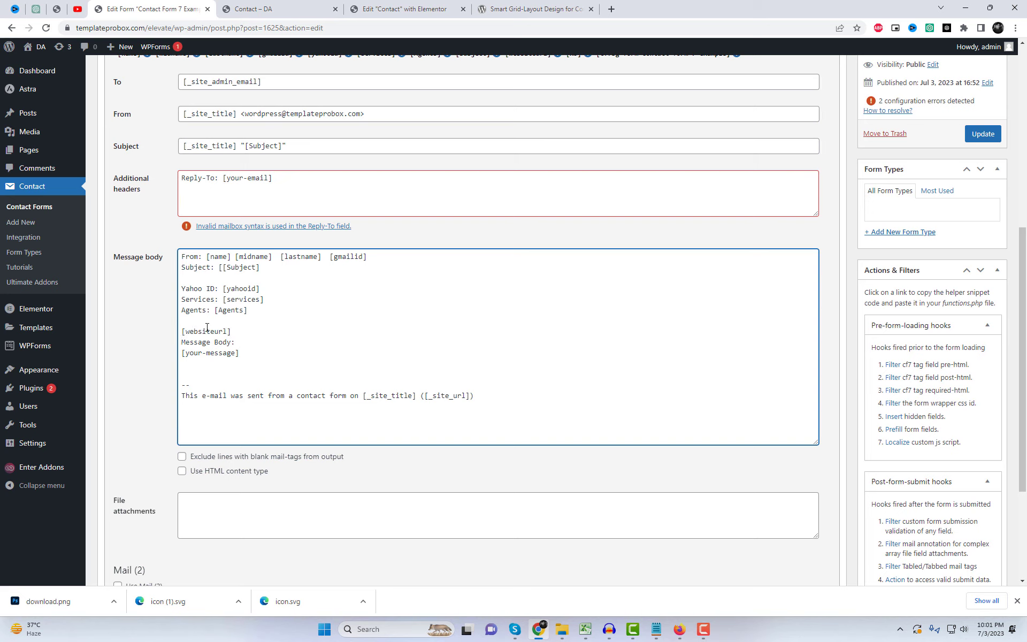
type("Website URL:")
scroll(489, 359, "up", 2)
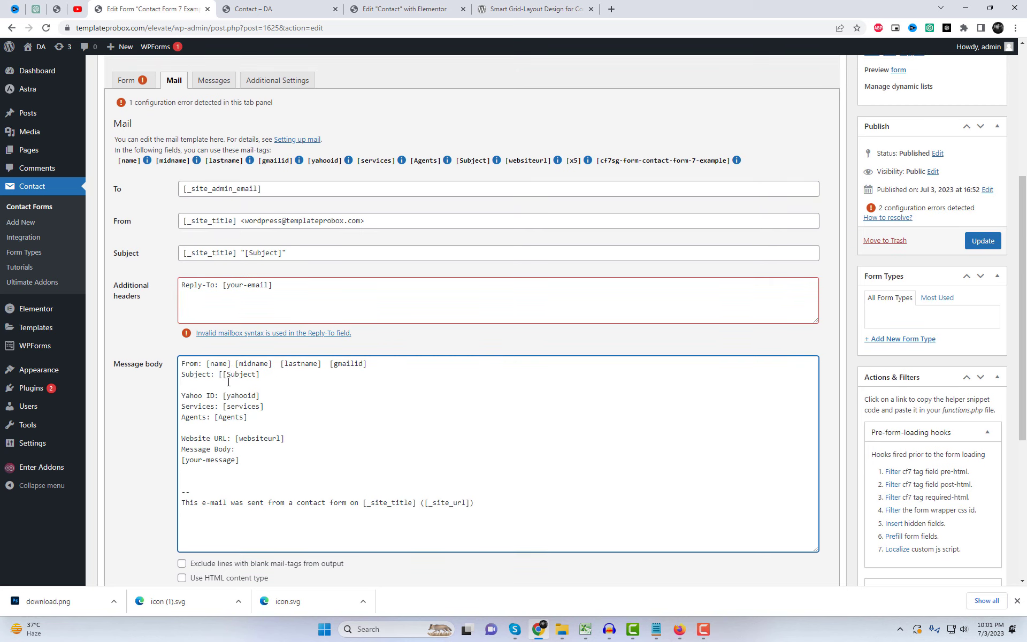
key("BackSpace")
- Set the Reply-To address in the additional headers to [gmailid] and update the form
left_click_drag(330, 366, 383, 365)
key("ctrl+c")
left_click_drag(224, 286, 299, 286)
key("ctrl+v")
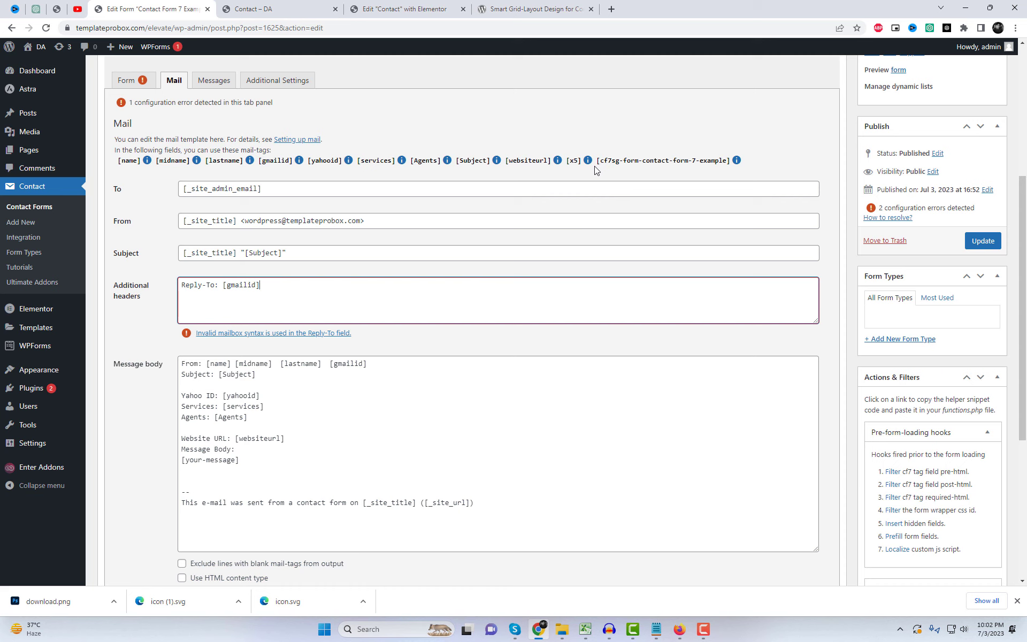
left_click(981, 241)
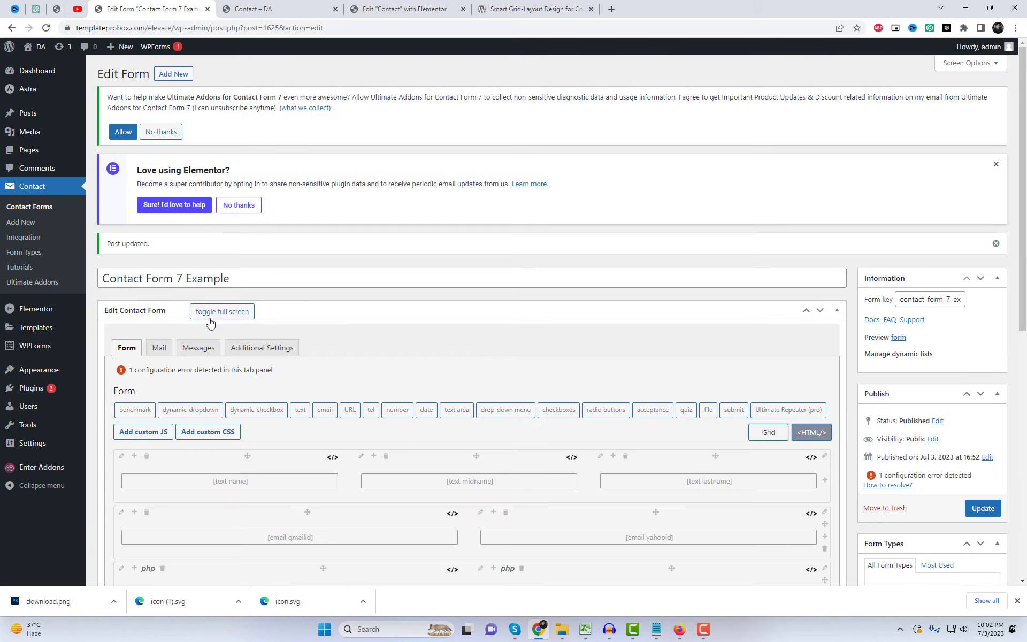
scroll(619, 422, "down", 6)
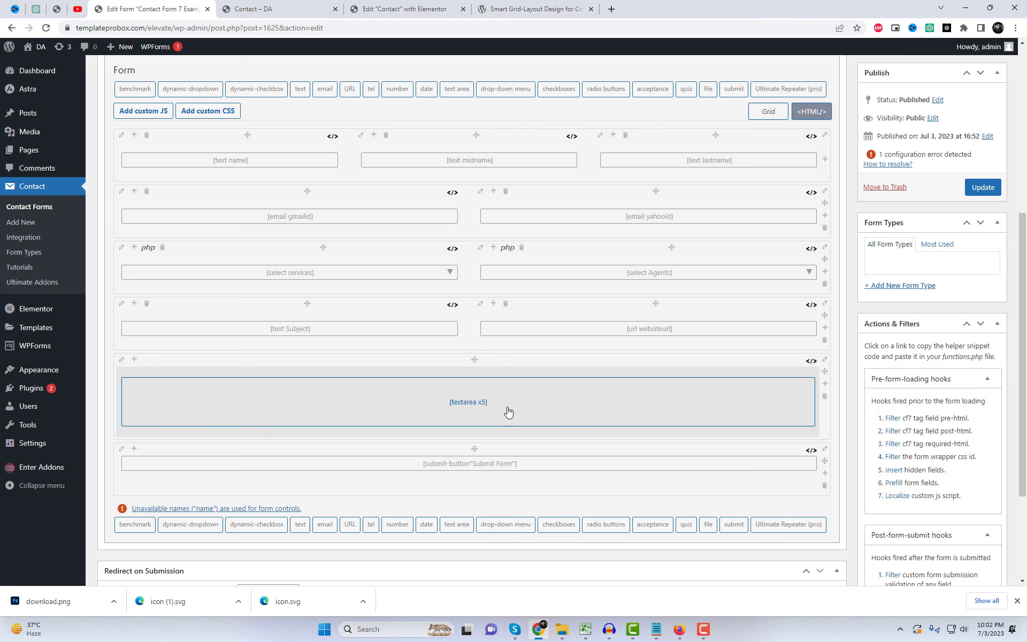
- Copy the text area's [x5] mail-tag from the mail template's list of available tags
scroll(509, 411, "up", 6)
left_click(174, 241)
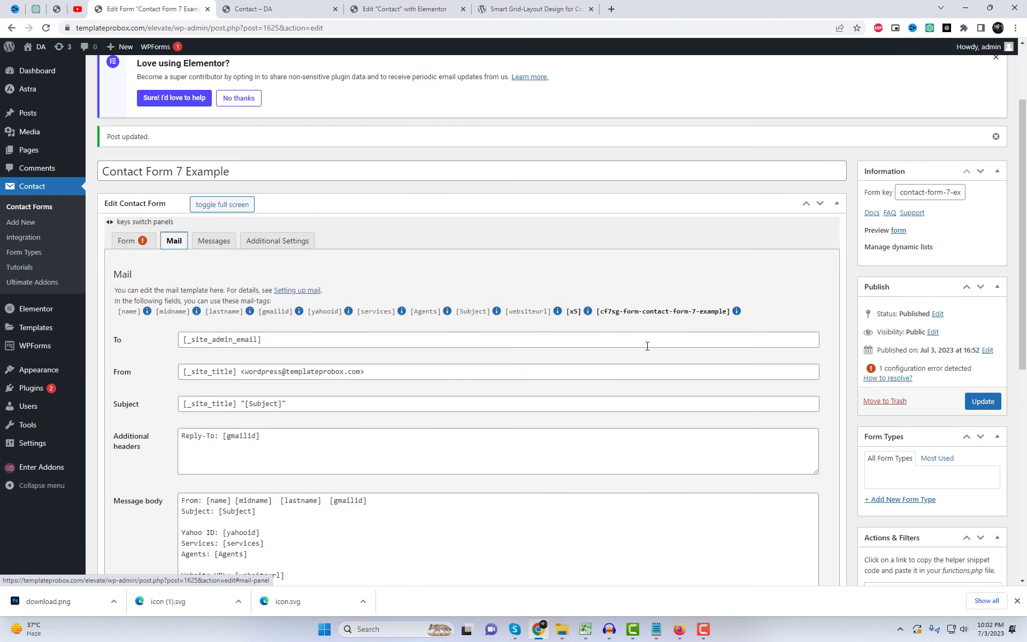
left_click(579, 314)
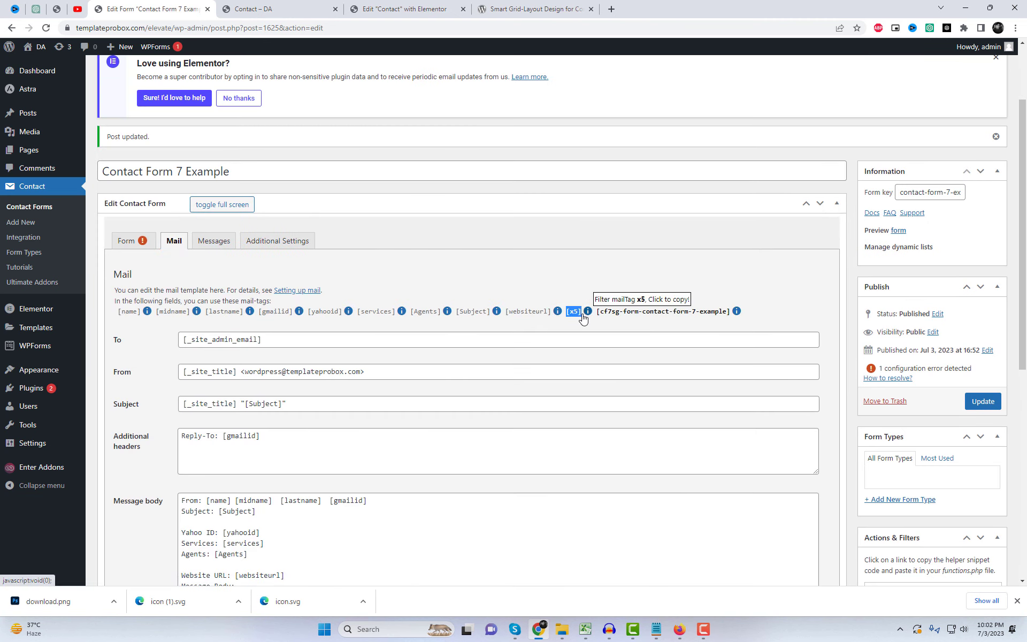
scroll(639, 404, "down", 5)
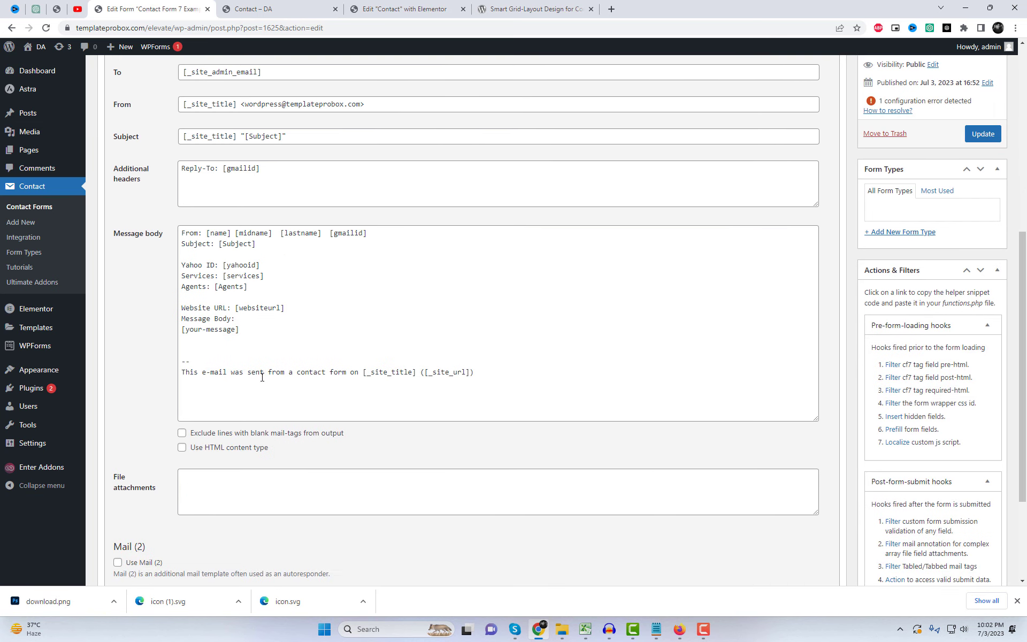
left_click(271, 330)
key("Return")
key("Return")
key("ctrl+v")
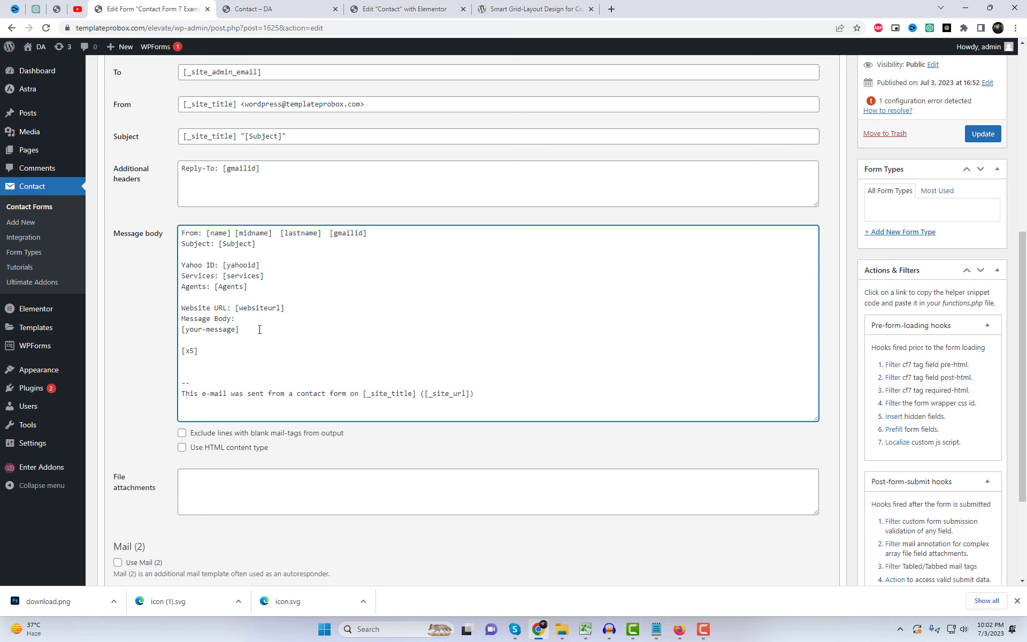
key("ctrl+z")
- Replace [your-message] under Message Body with the copied [x5] mail-tag and update the form
left_click_drag(239, 329, 175, 326)
key("ctrl+v")
scroll(977, 158, "up", 3)
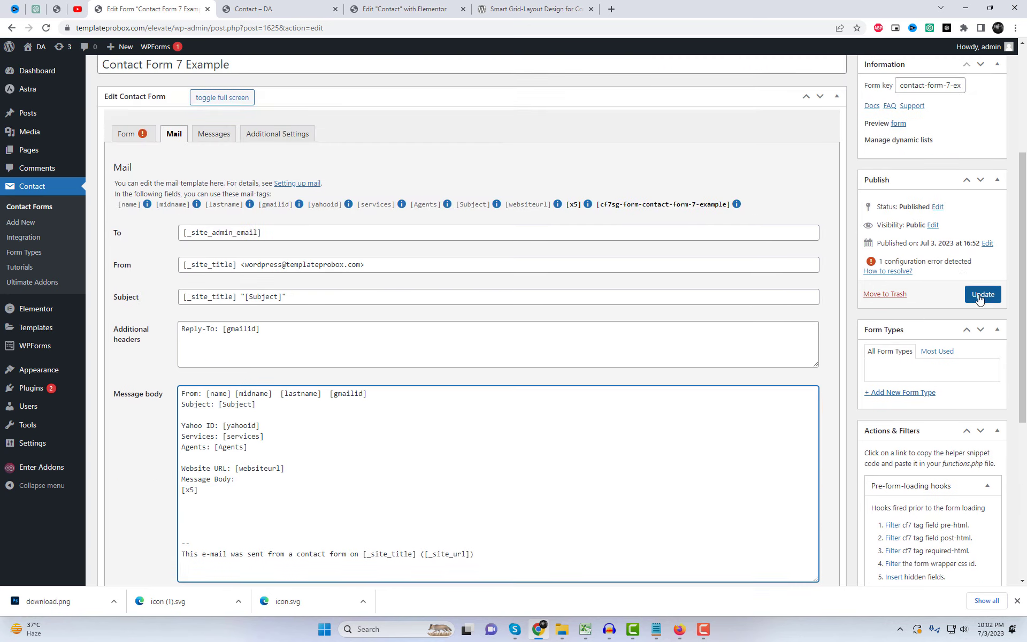
left_click(980, 299)
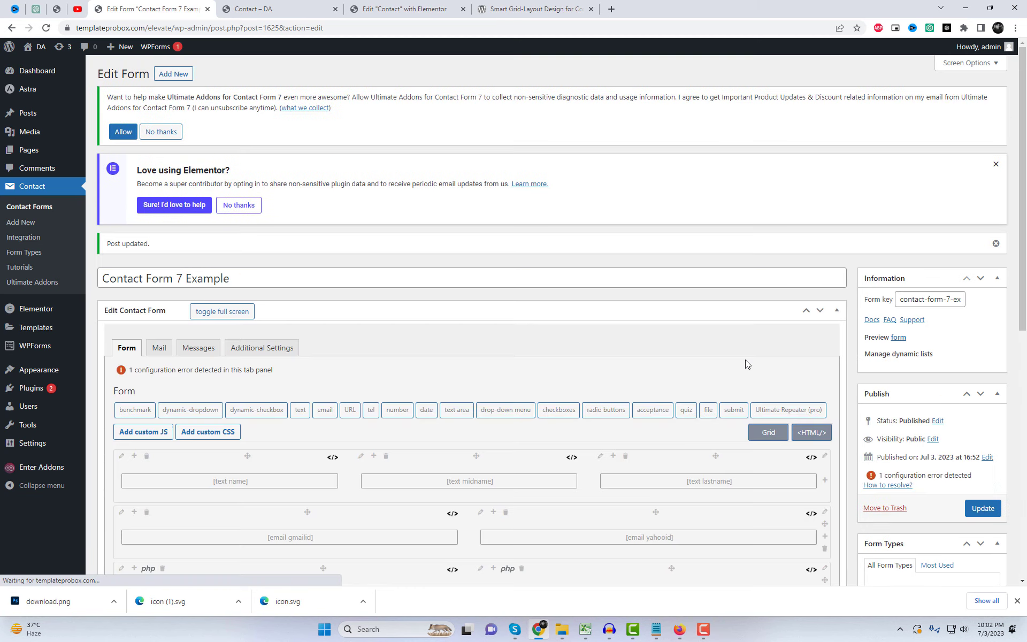
- Review the saved form's grid layout and compare it with the form fields on the live Contact page
scroll(733, 363, "down", 3)
scroll(732, 365, "down", 5)
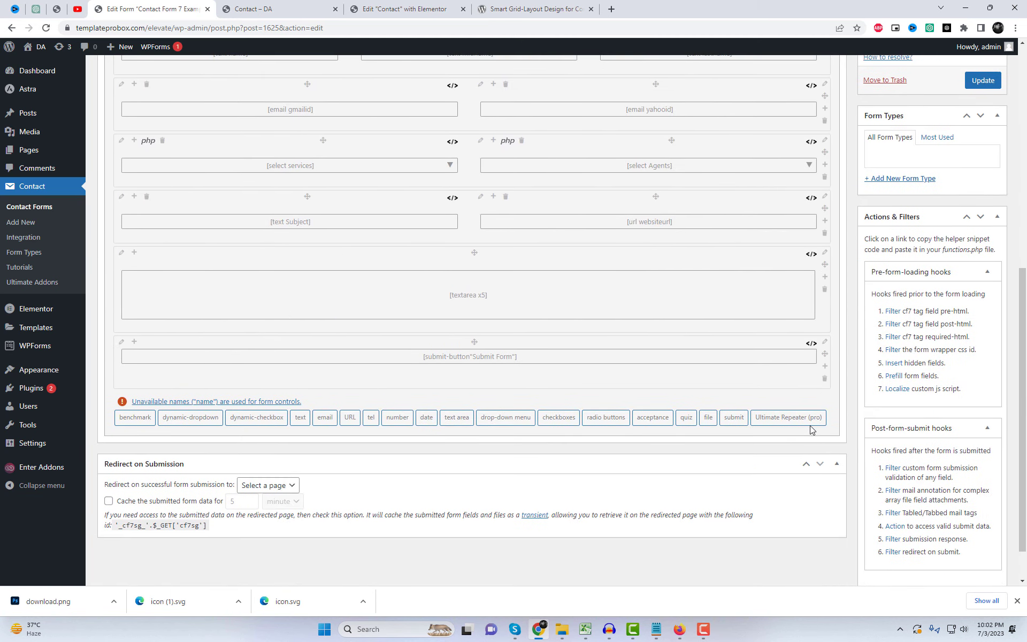
scroll(812, 416, "up", 1)
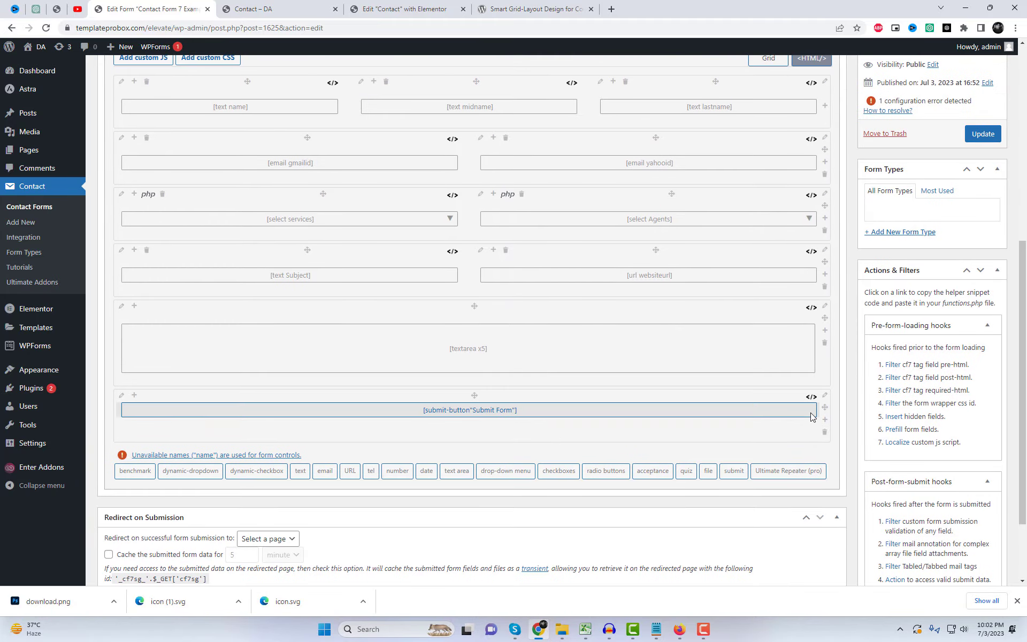
left_click(253, 6)
left_click(497, 195)
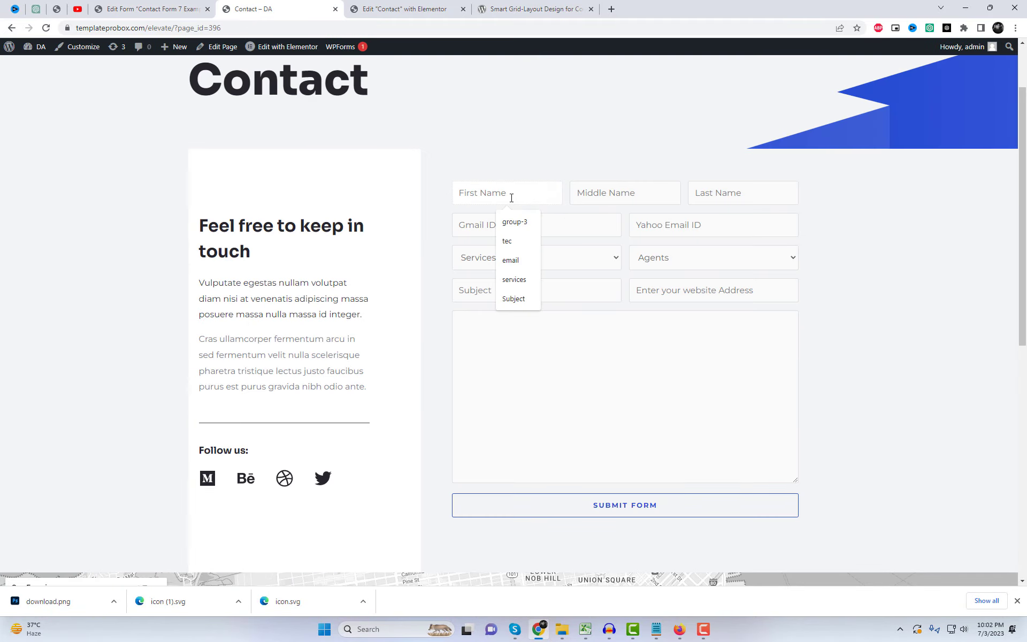
left_click(848, 283)
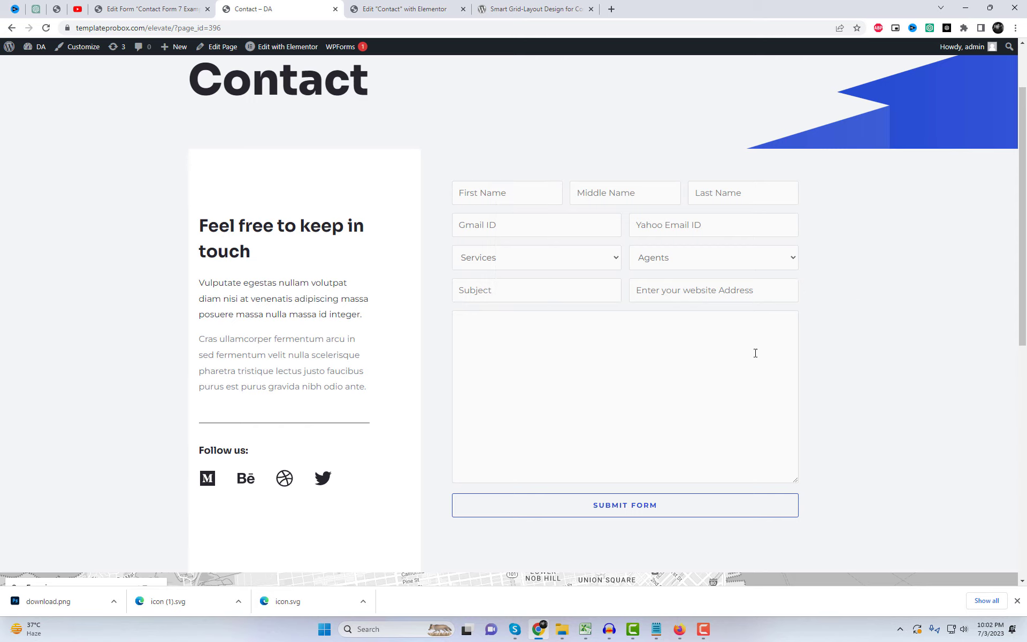